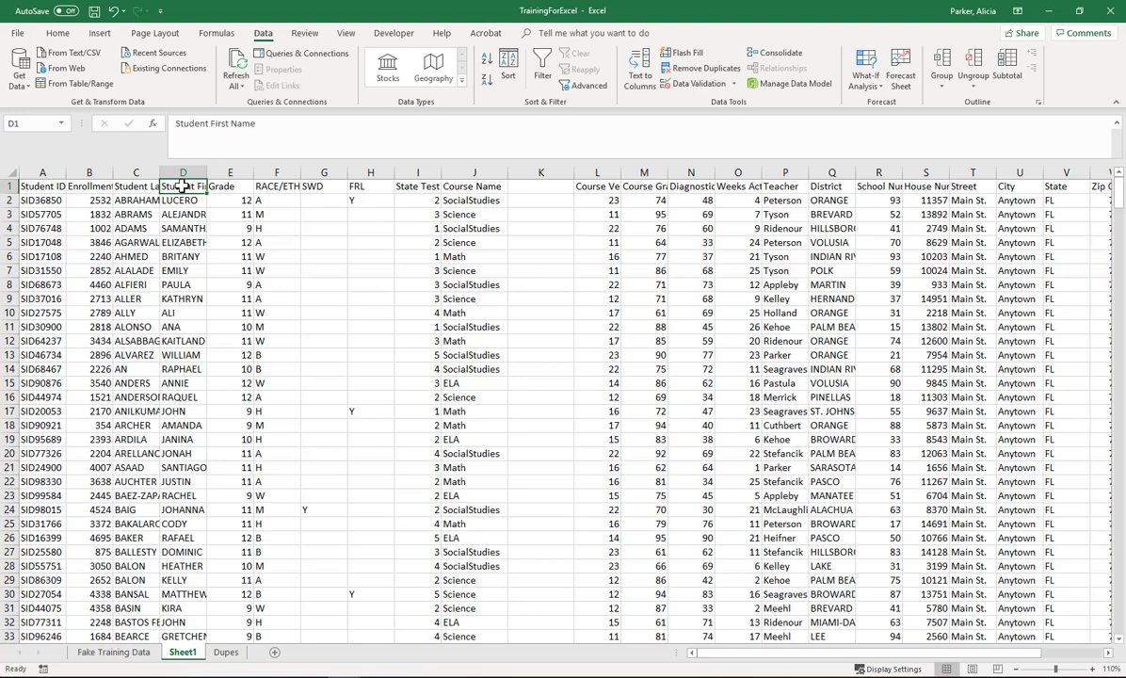
# Step: Insert a new blank column before the Grade column
pyautogui.press('Down')
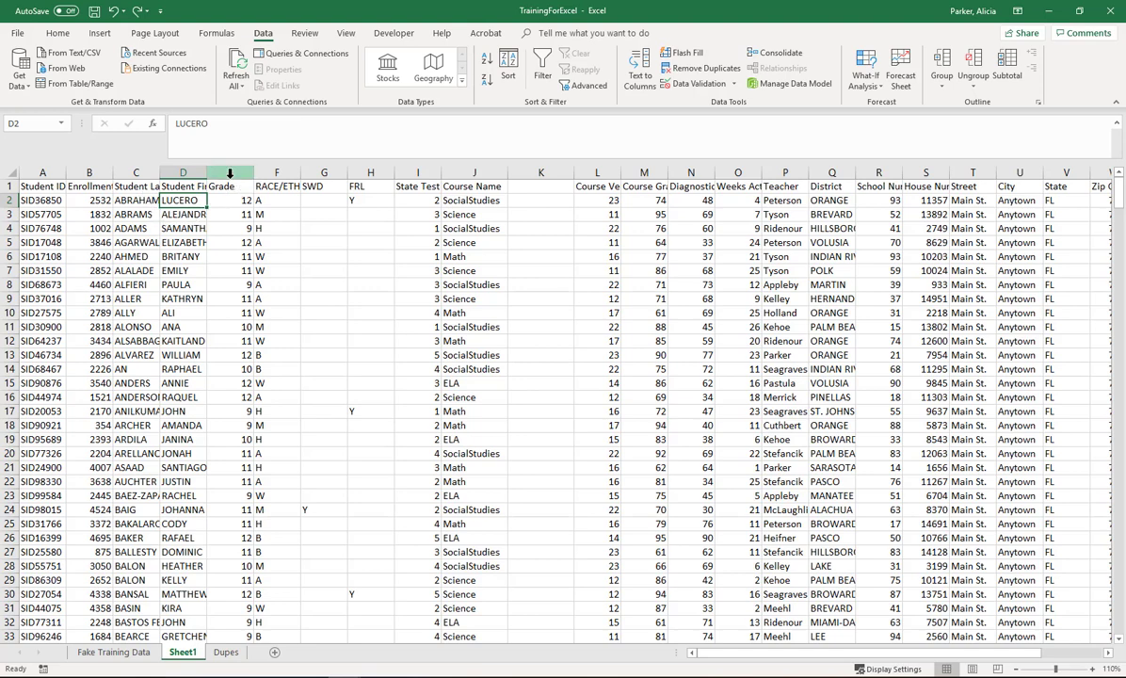
pyautogui.click(217, 172)
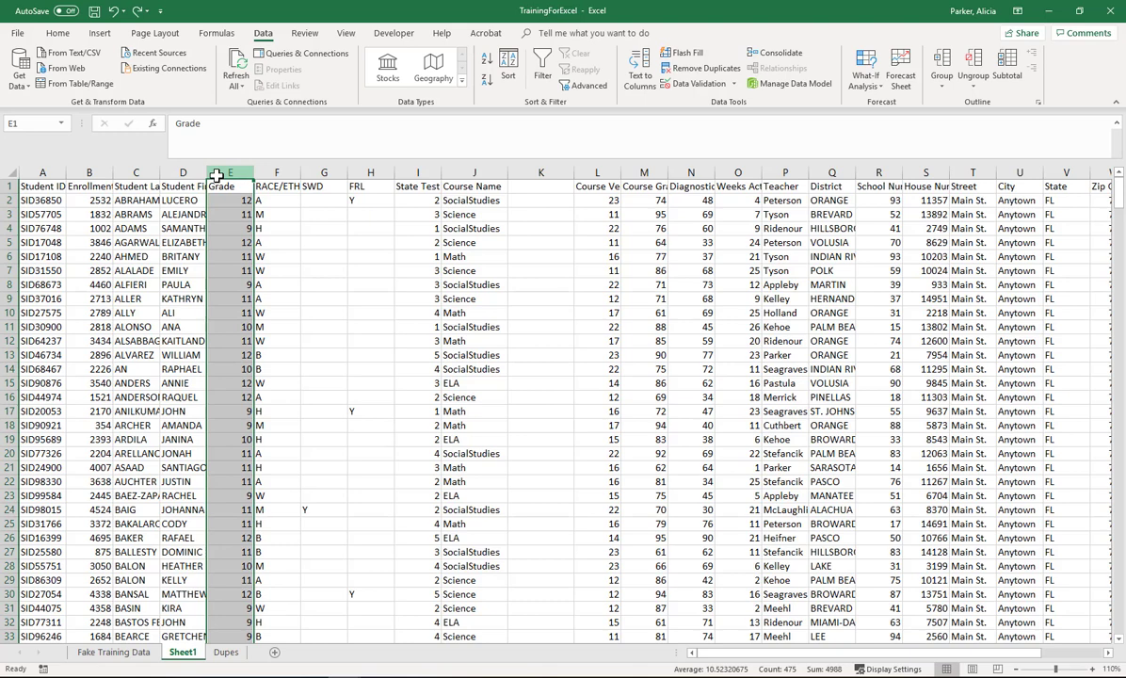
pyautogui.rightClick(216, 175)
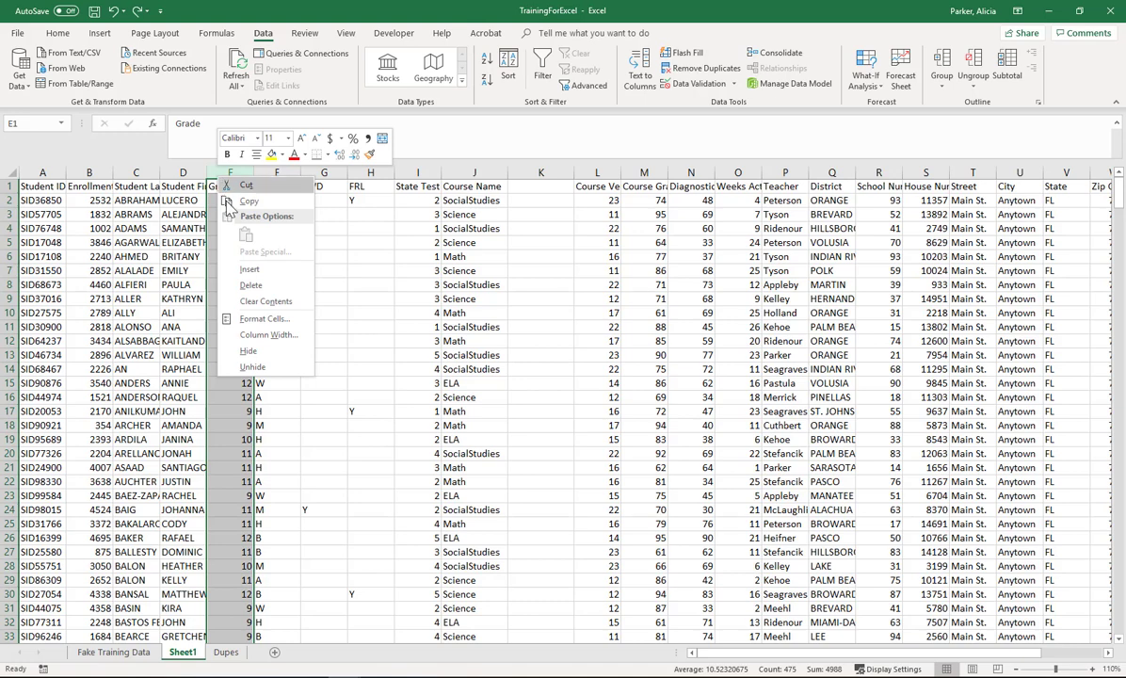
pyautogui.click(246, 270)
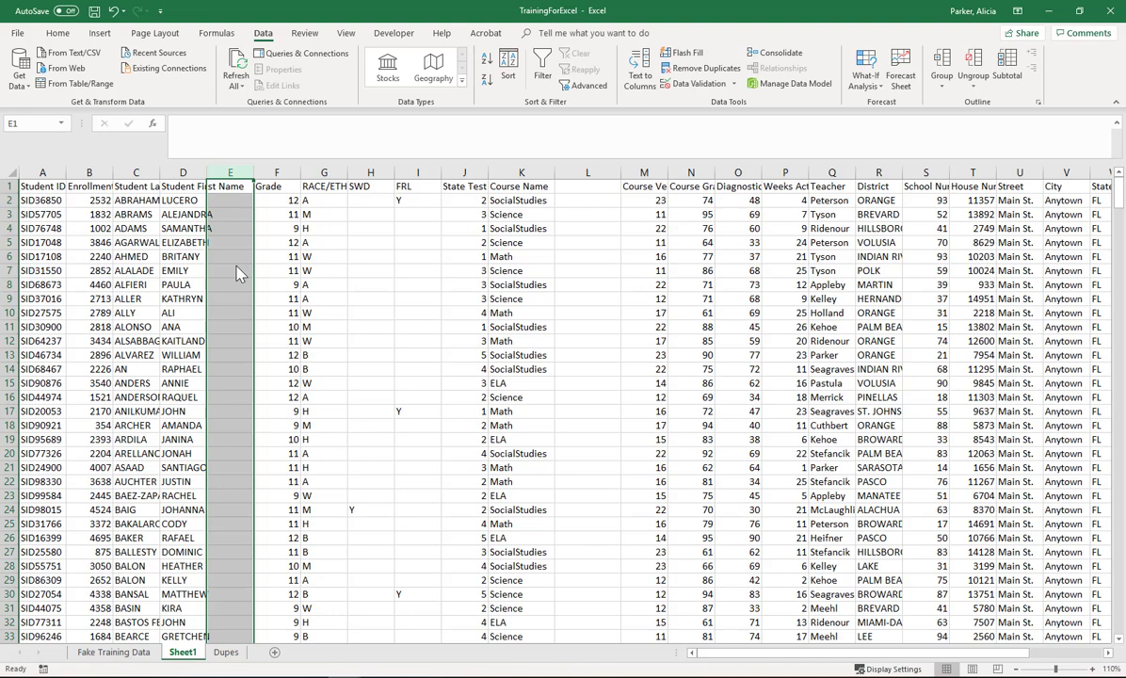
# Step: Enter the header LastNameFirstName in the new column's first cell
pyautogui.click(234, 189)
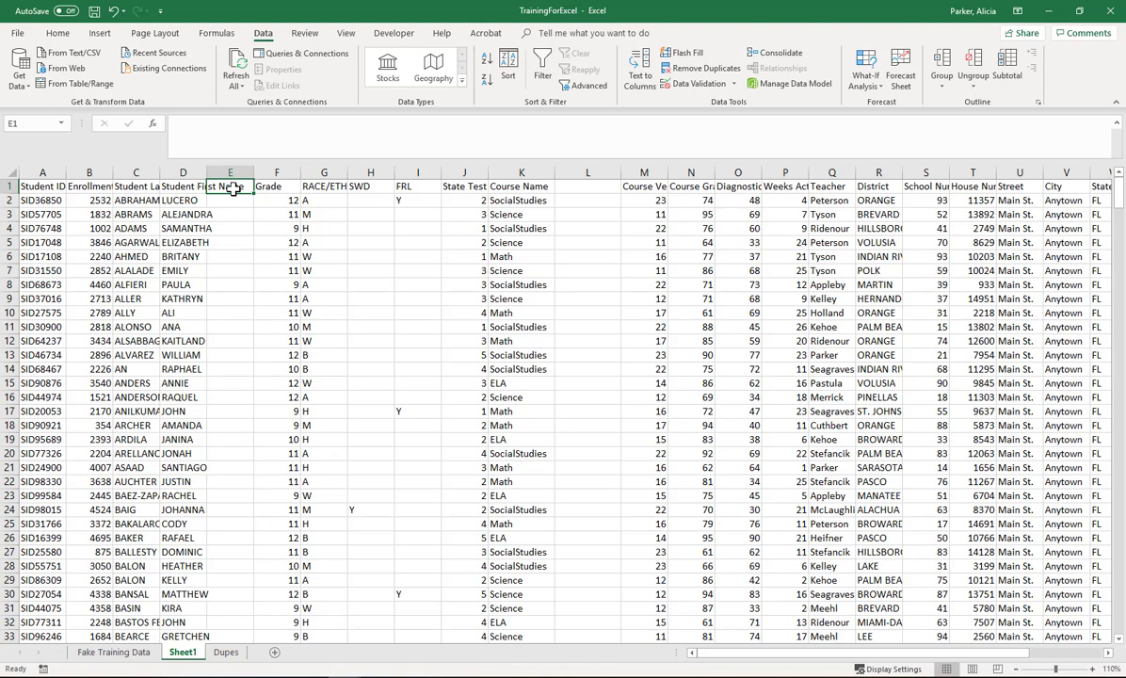
pyautogui.write('Last')
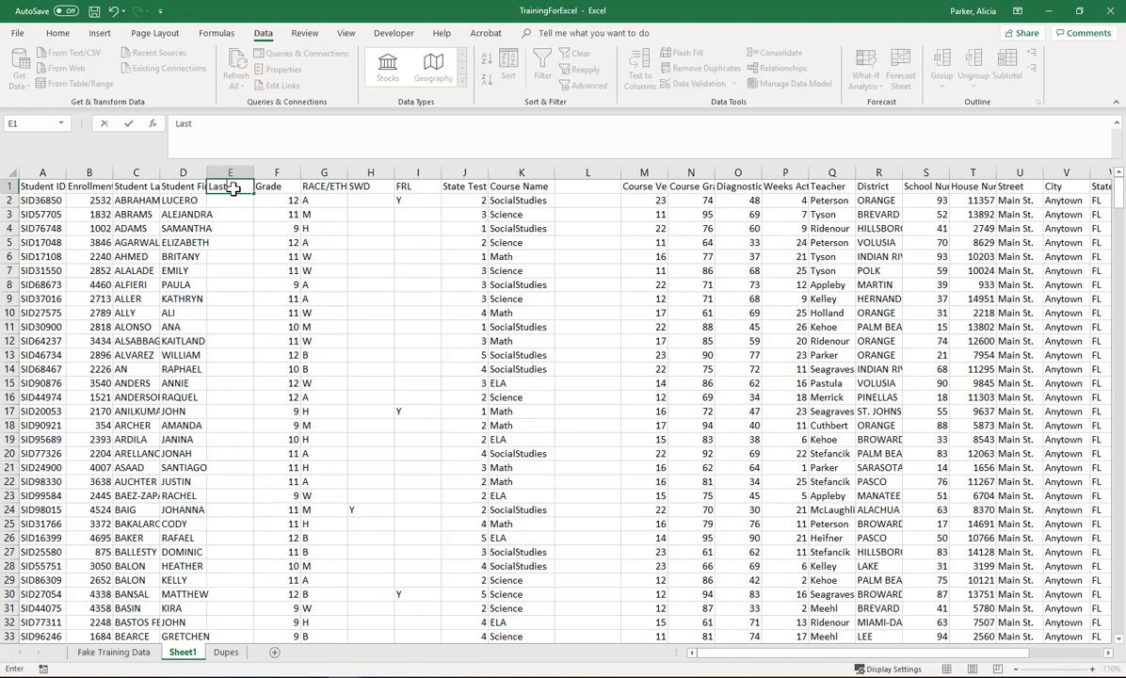
pyautogui.write('NameFirstName')
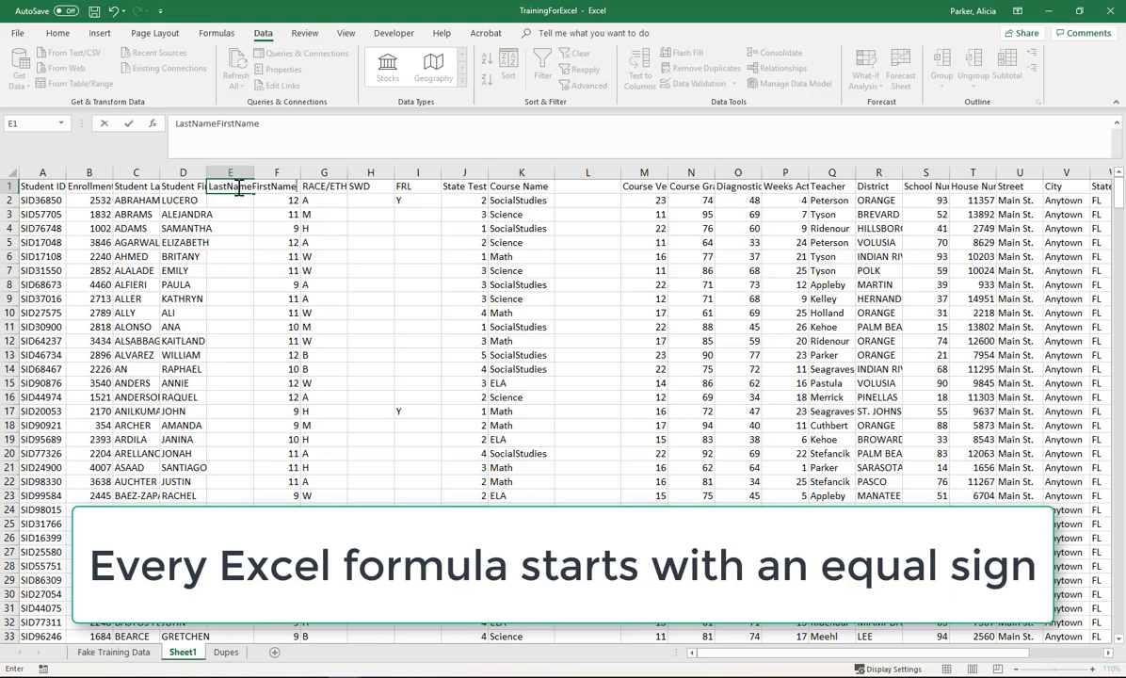
pyautogui.press('Return')
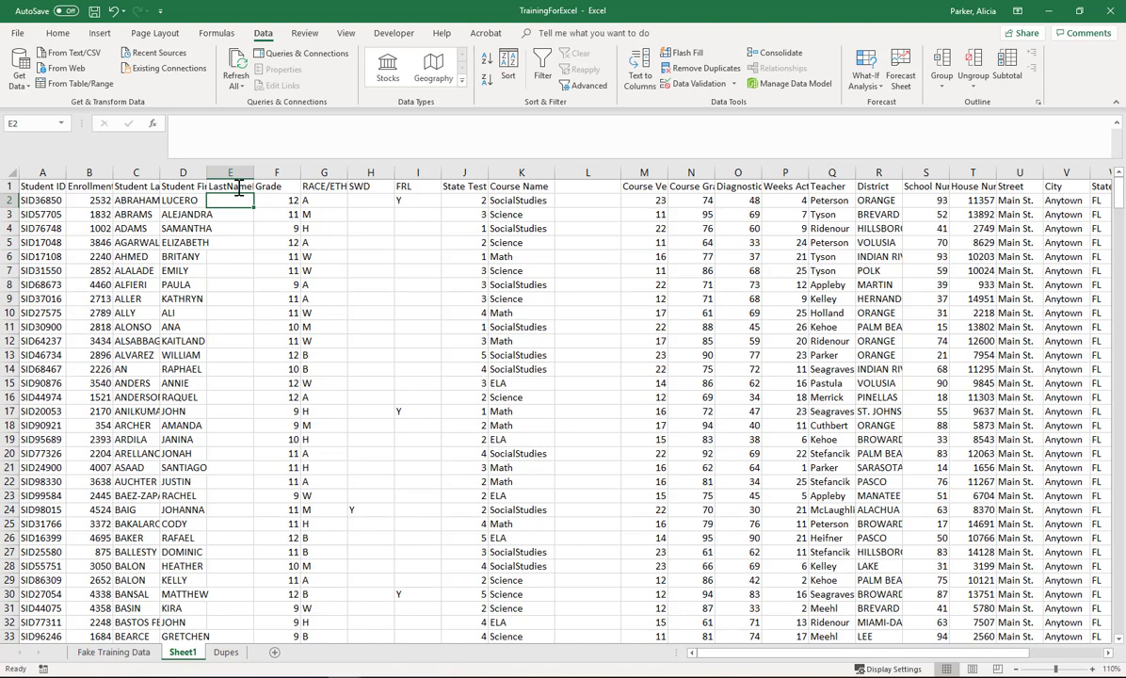
# Step: Enter the formula =CONCATENATE(C2,D2) in cell E2 to join the last and first names
pyautogui.write('=')
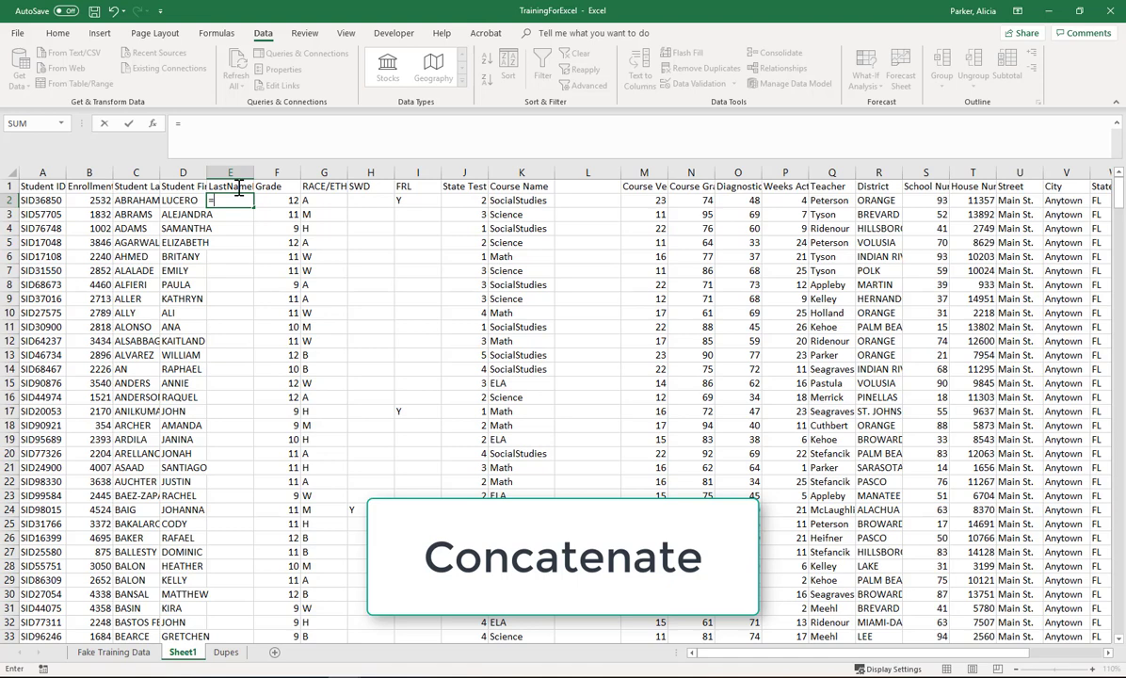
pyautogui.write('con')
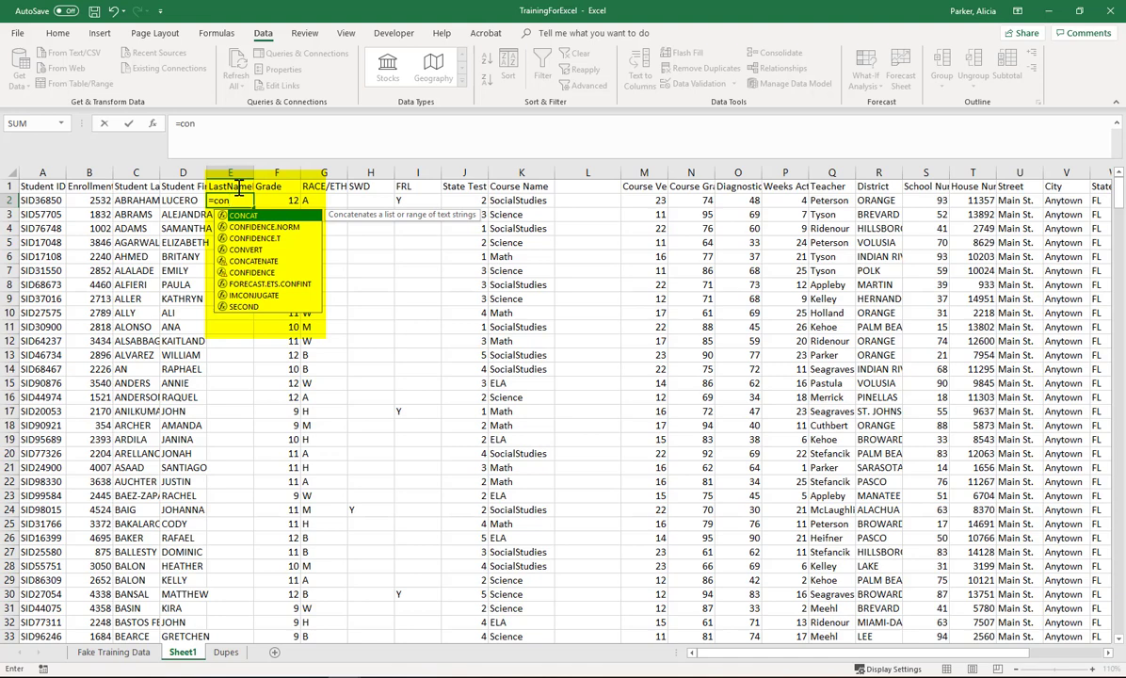
pyautogui.write('ca')
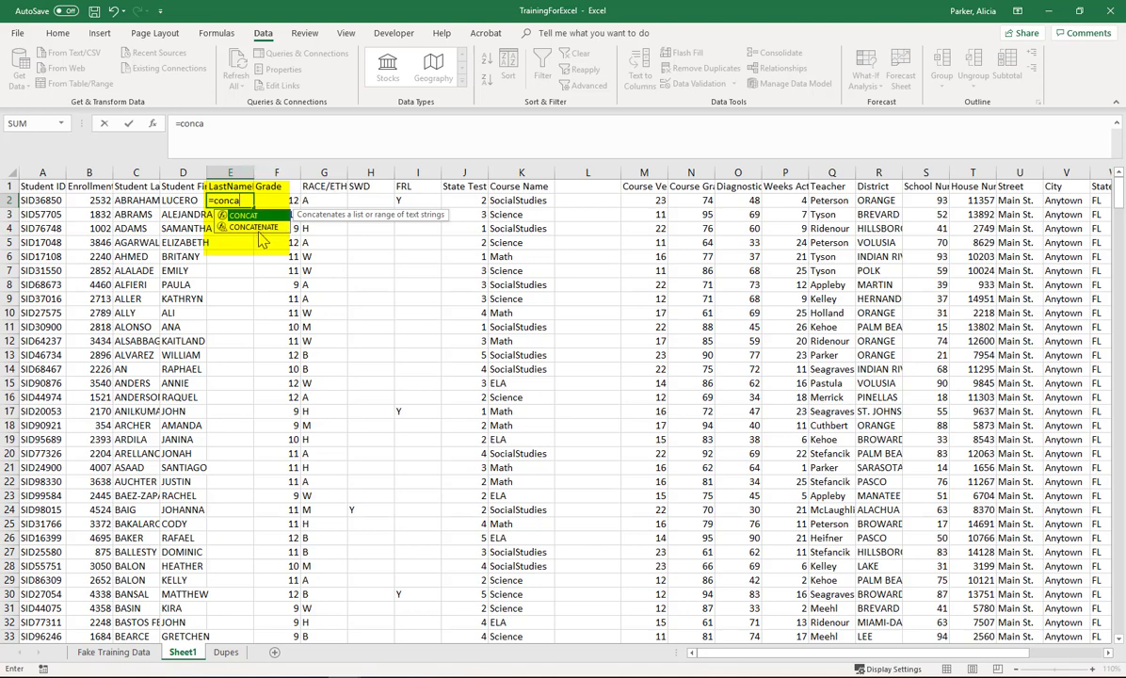
pyautogui.click(256, 227)
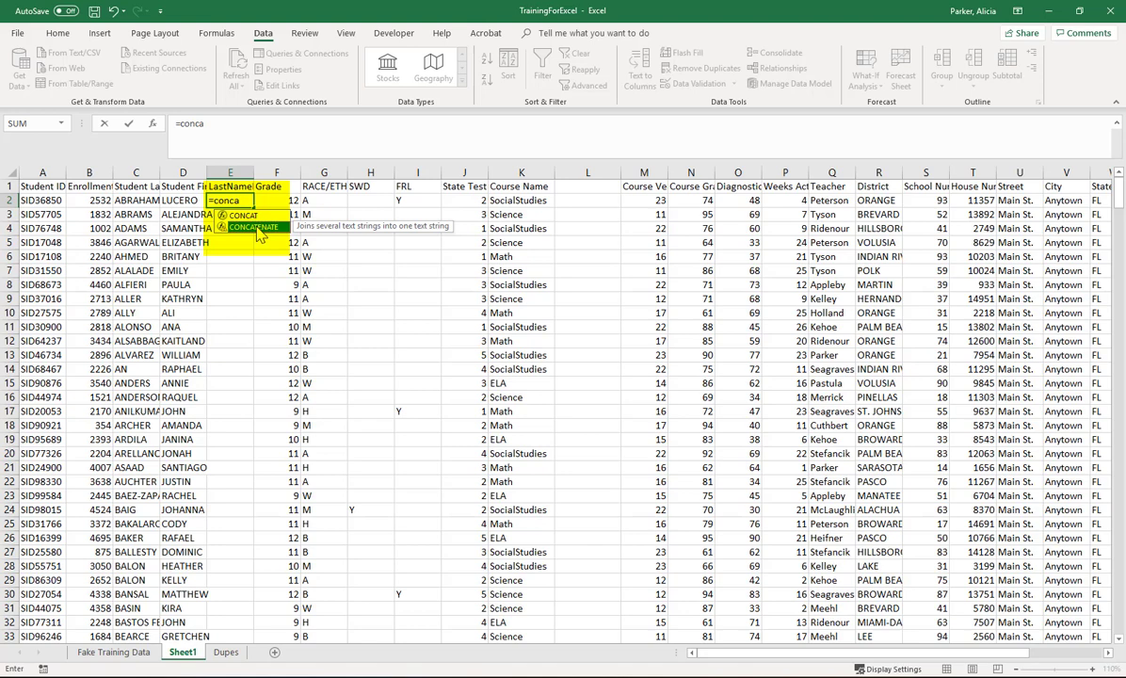
pyautogui.doubleClick(258, 229)
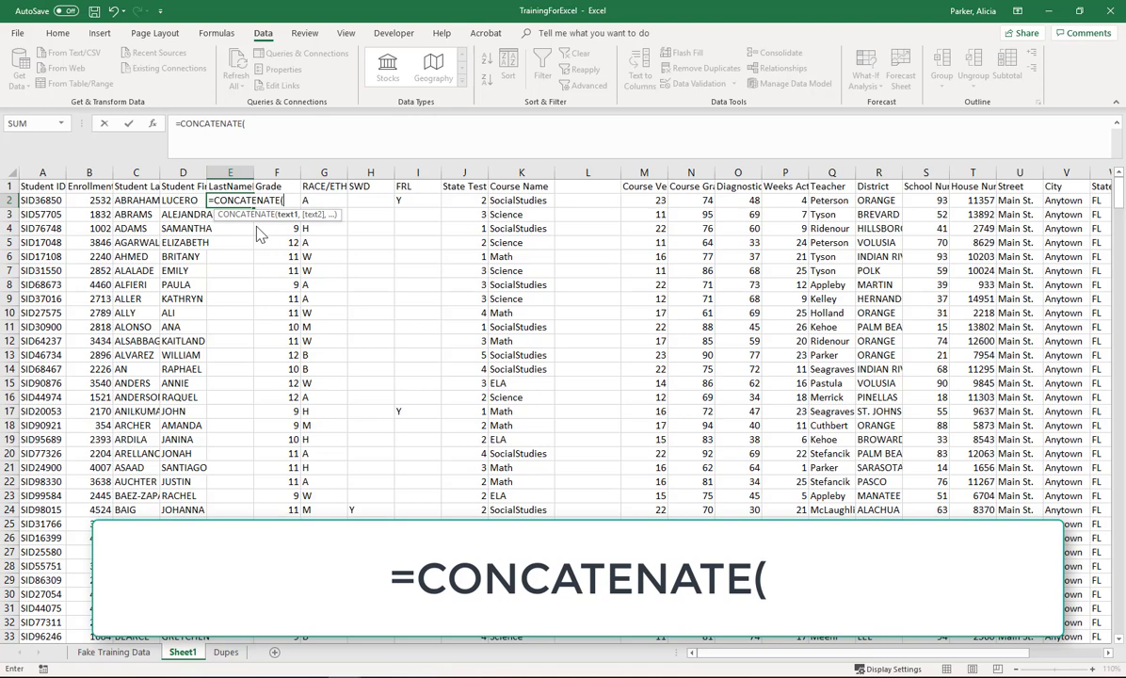
pyautogui.click(140, 201)
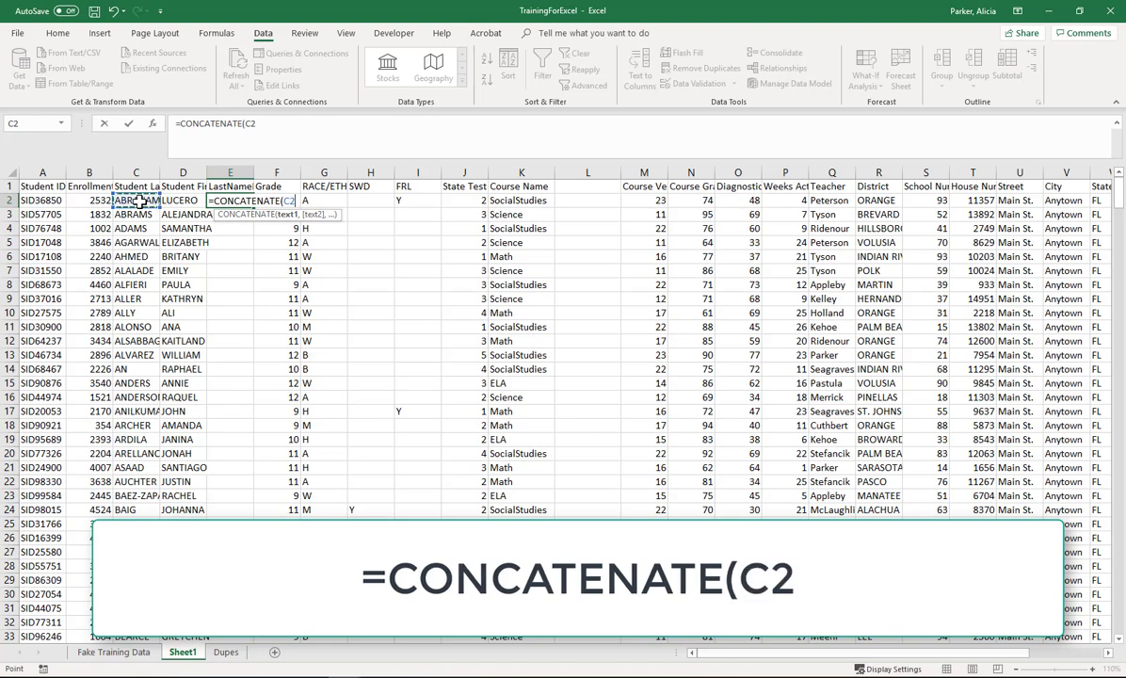
pyautogui.write(',')
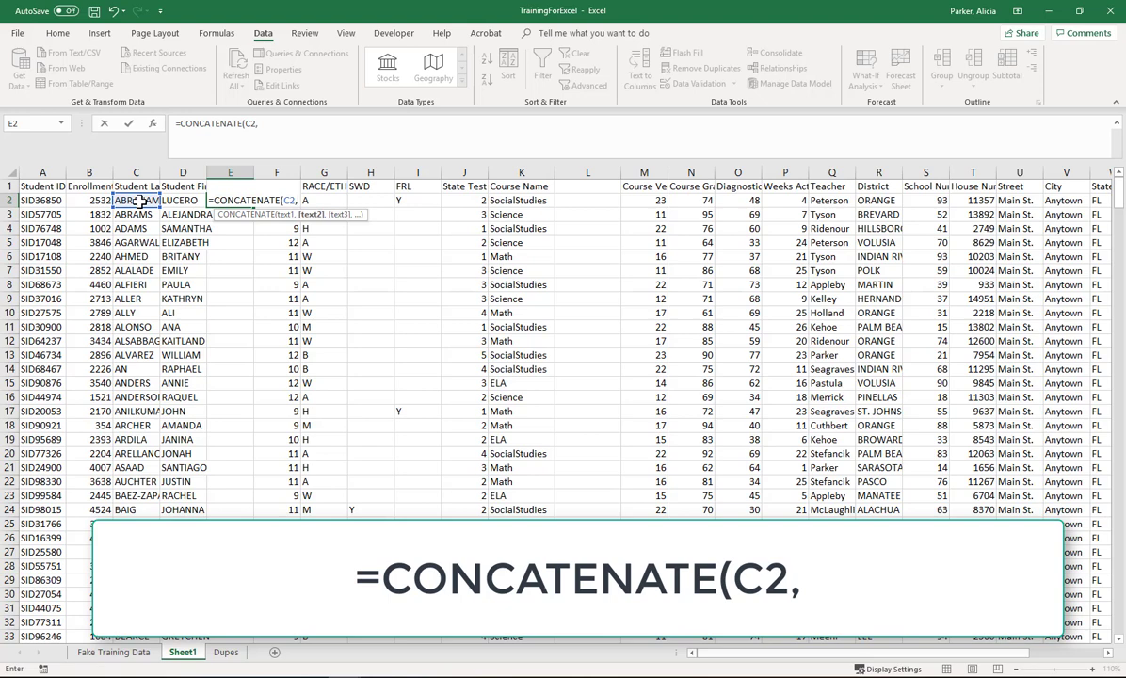
pyautogui.click(181, 201)
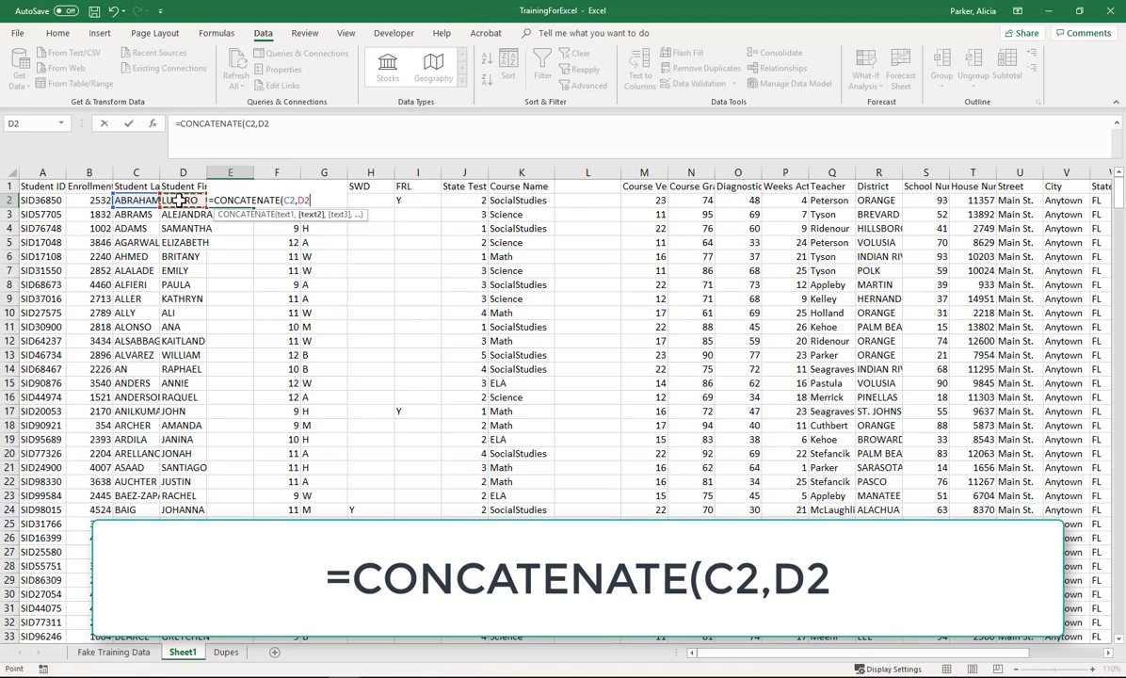
pyautogui.write(')')
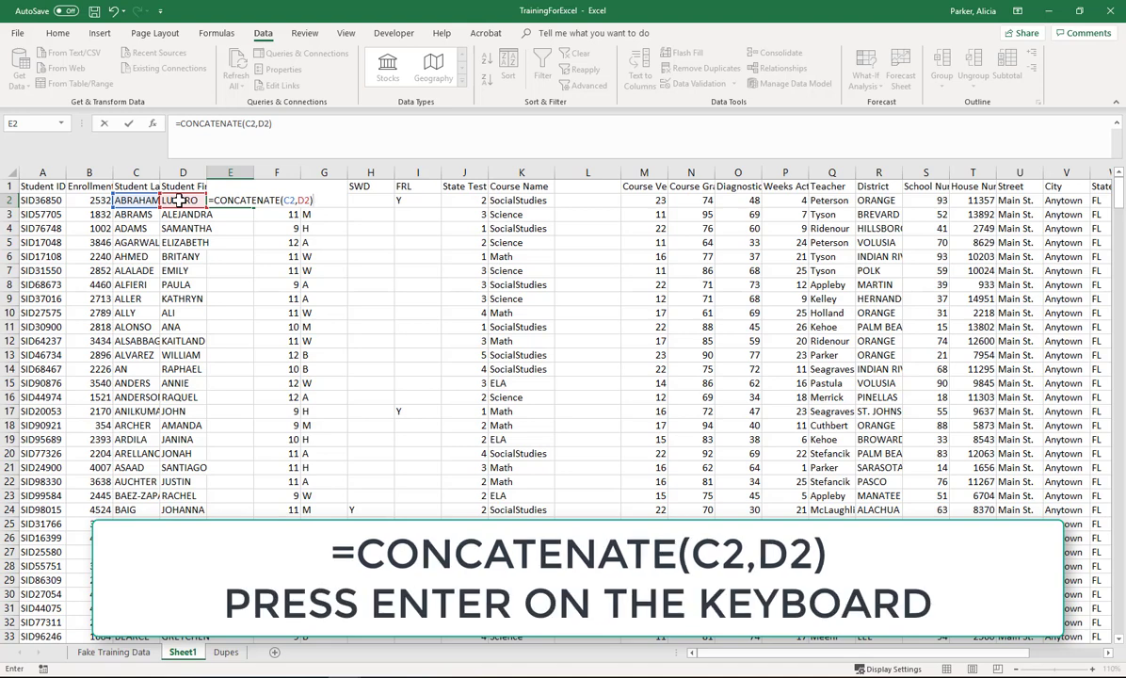
pyautogui.press('Return')
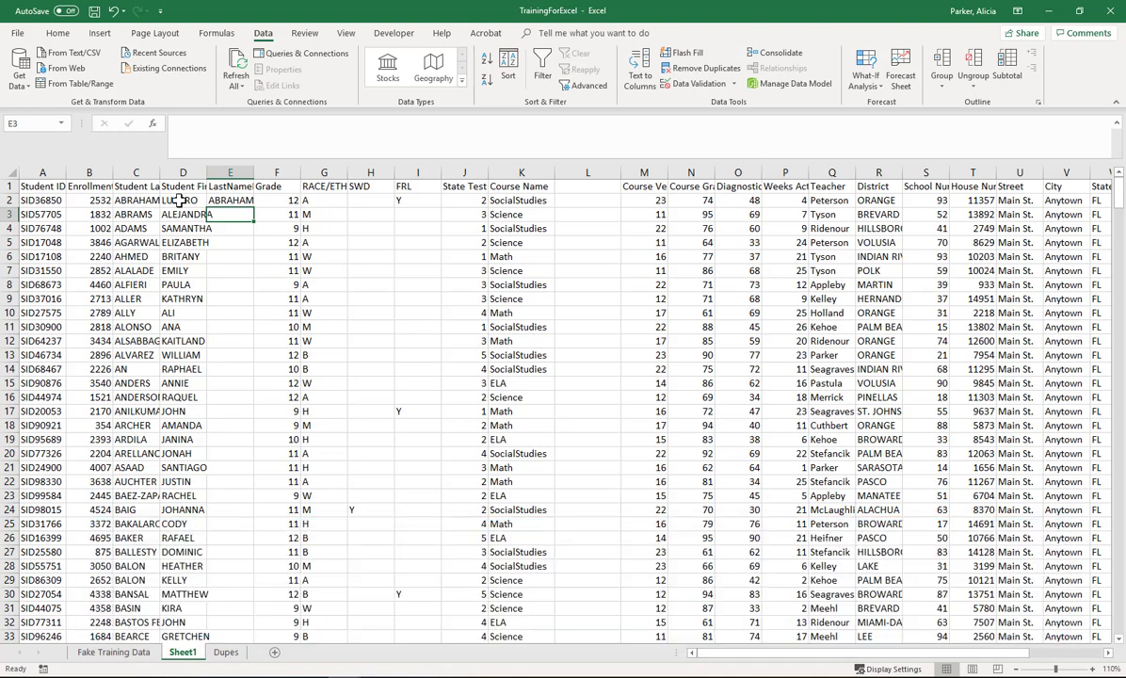
# Step: Autofit the width of the LastNameFirstName column to its contents
pyautogui.doubleClick(253, 173)
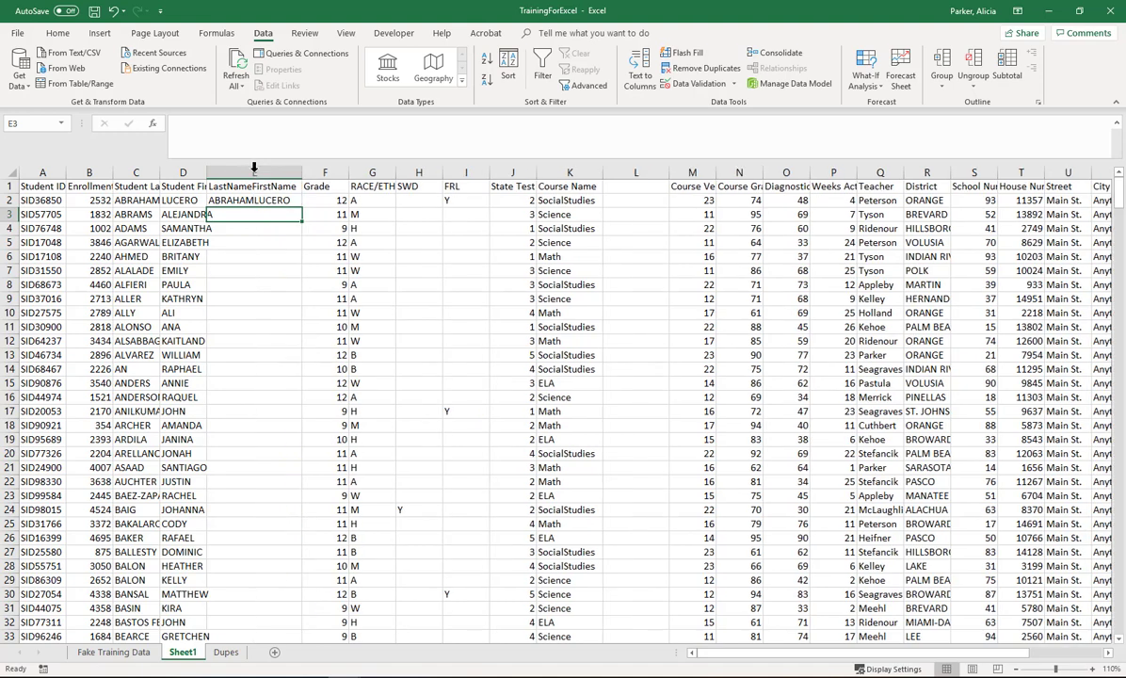
pyautogui.click(264, 201)
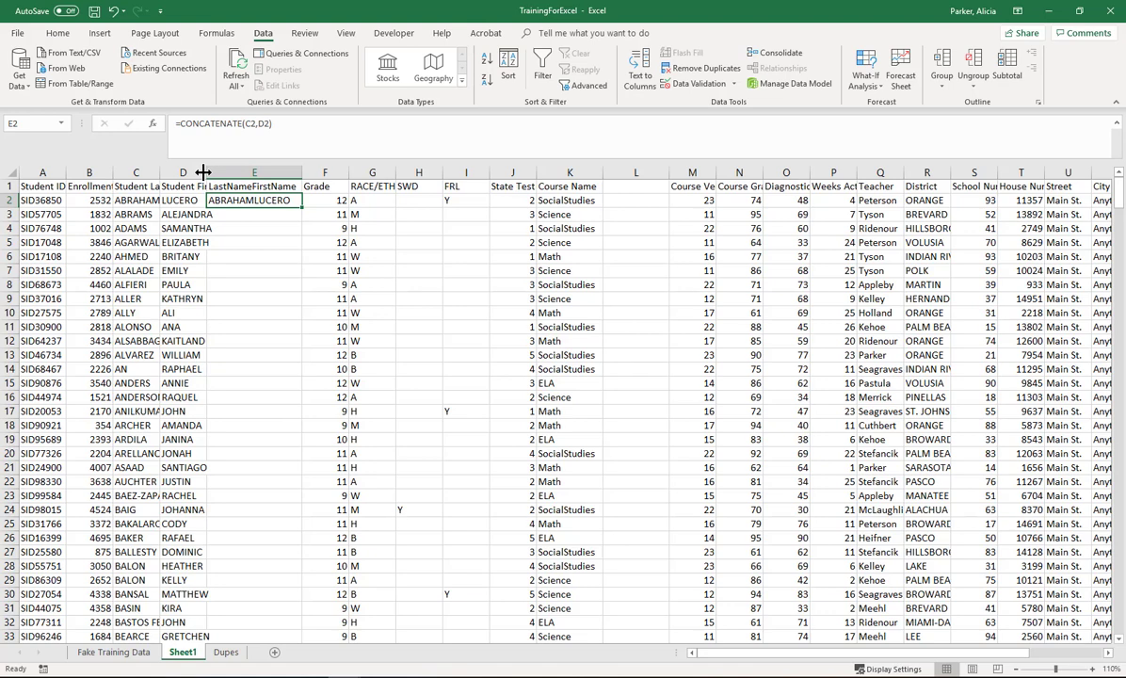
pyautogui.click(192, 215)
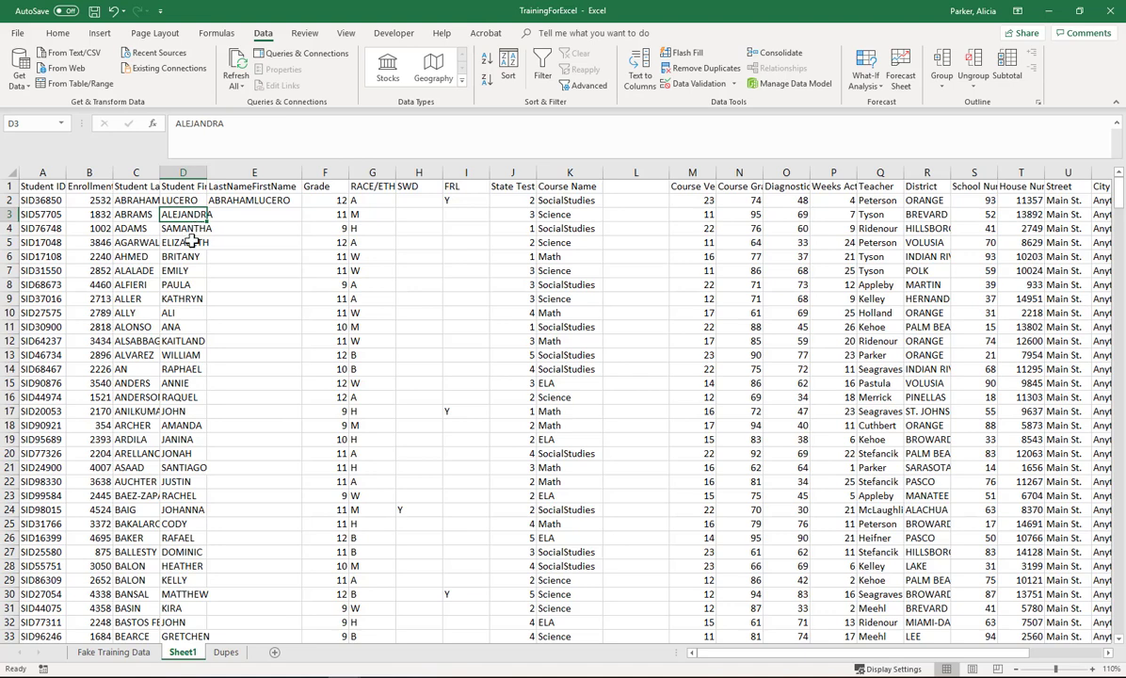
pyautogui.click(192, 242)
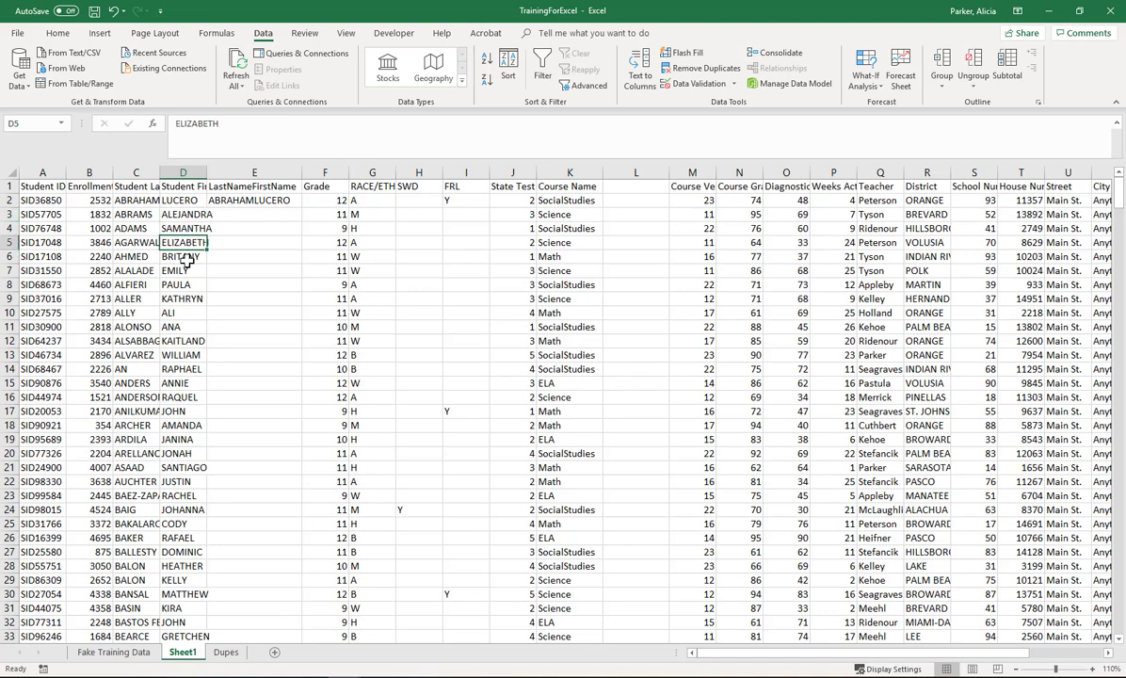
pyautogui.click(192, 270)
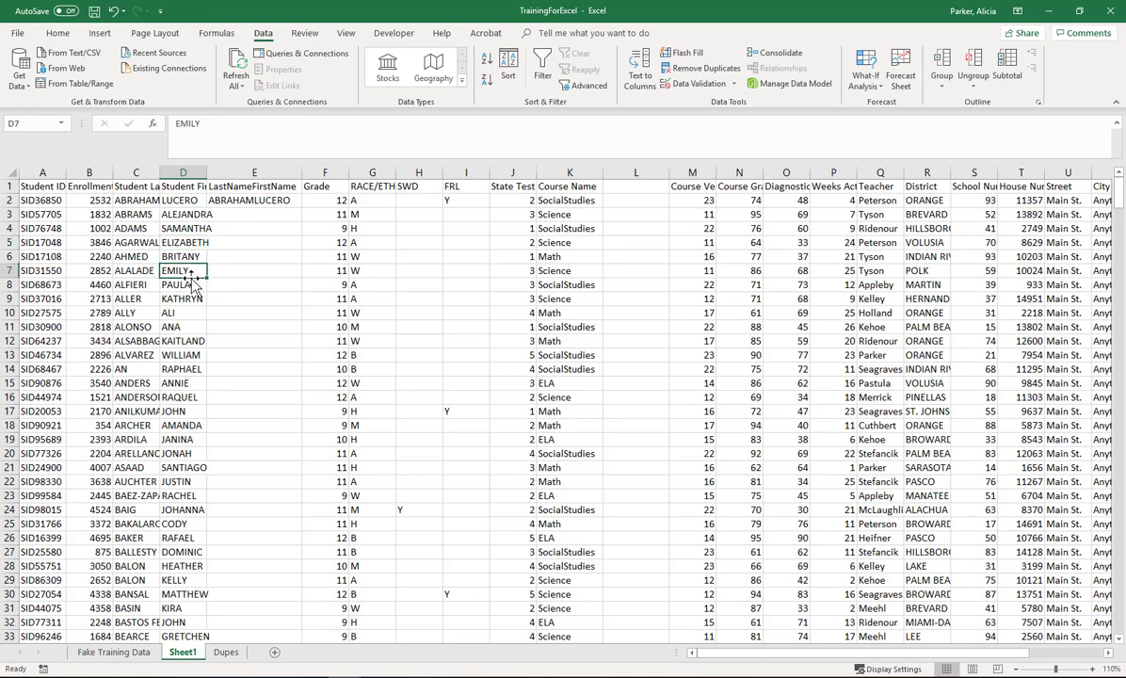
pyautogui.moveTo(192, 273)
pyautogui.mouseDown()
pyautogui.moveTo(239, 287)
pyautogui.moveTo(200, 272)
pyautogui.mouseUp()
# Step: Fill the E2 formula down the whole LastNameFirstName column
pyautogui.click(232, 201)
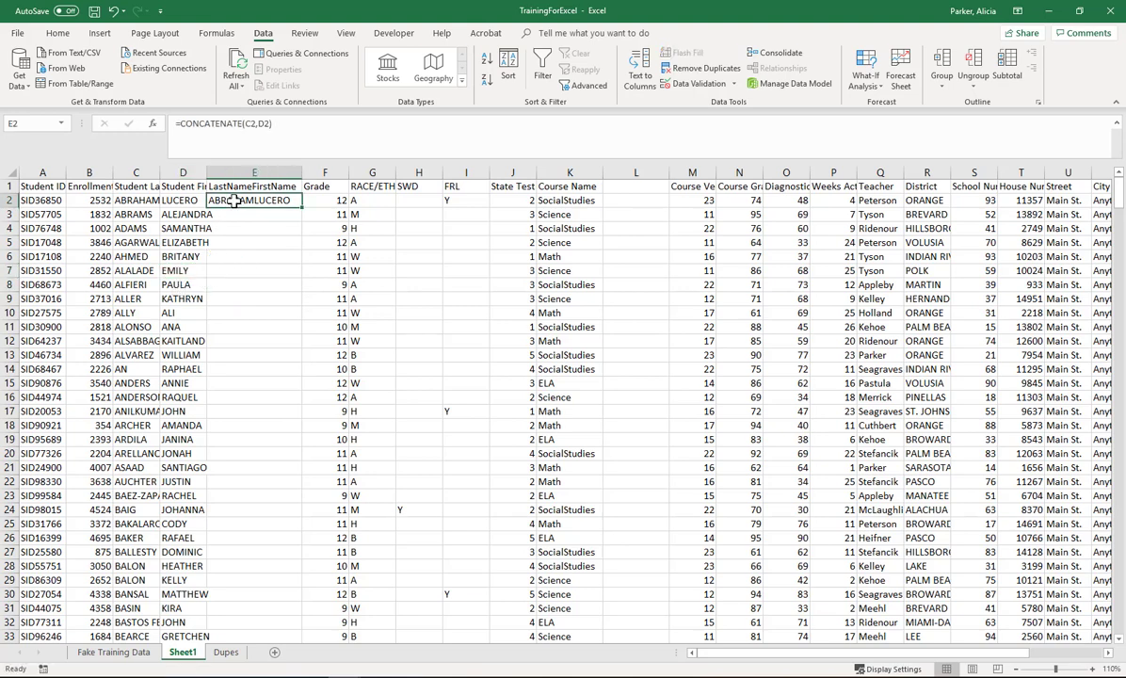
pyautogui.doubleClick(302, 208)
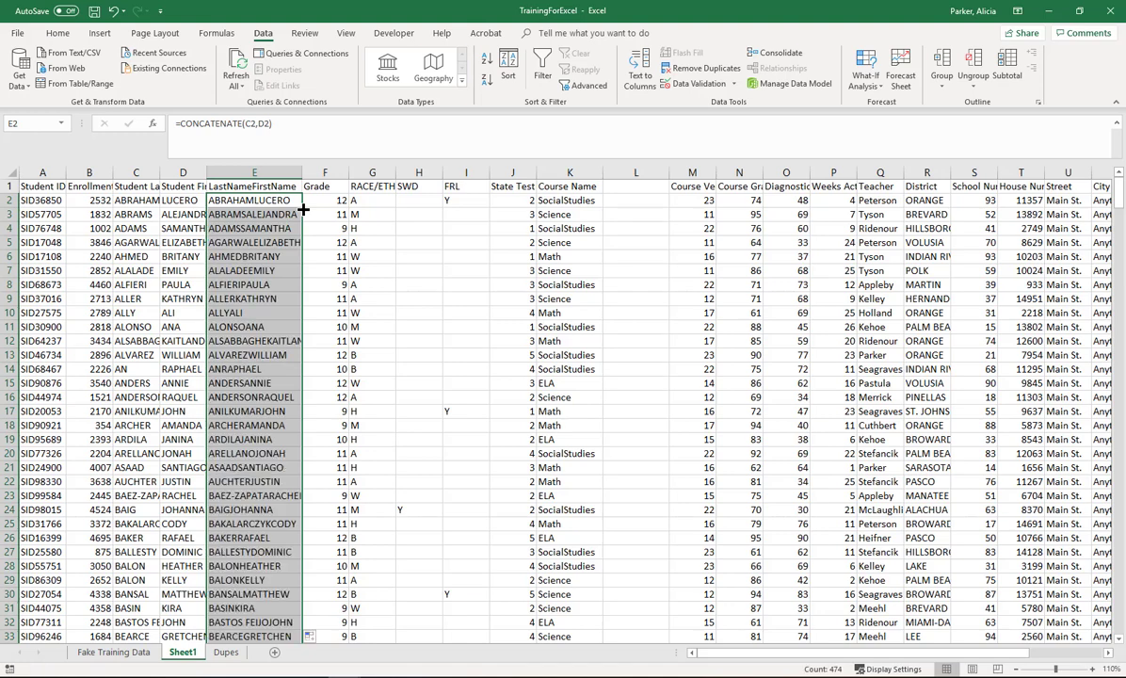
# Step: Scroll through the LastNameFirstName column to review the filled combined names
pyautogui.scroll(-10, 306, 376)
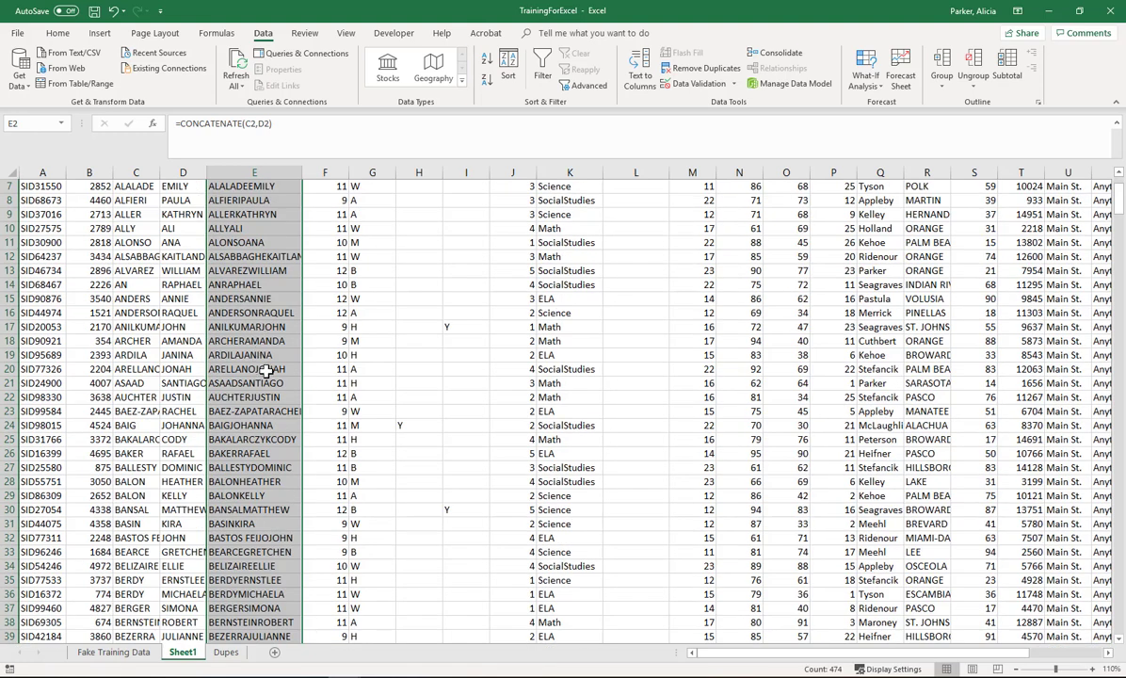
pyautogui.scroll(-8, 310, 399)
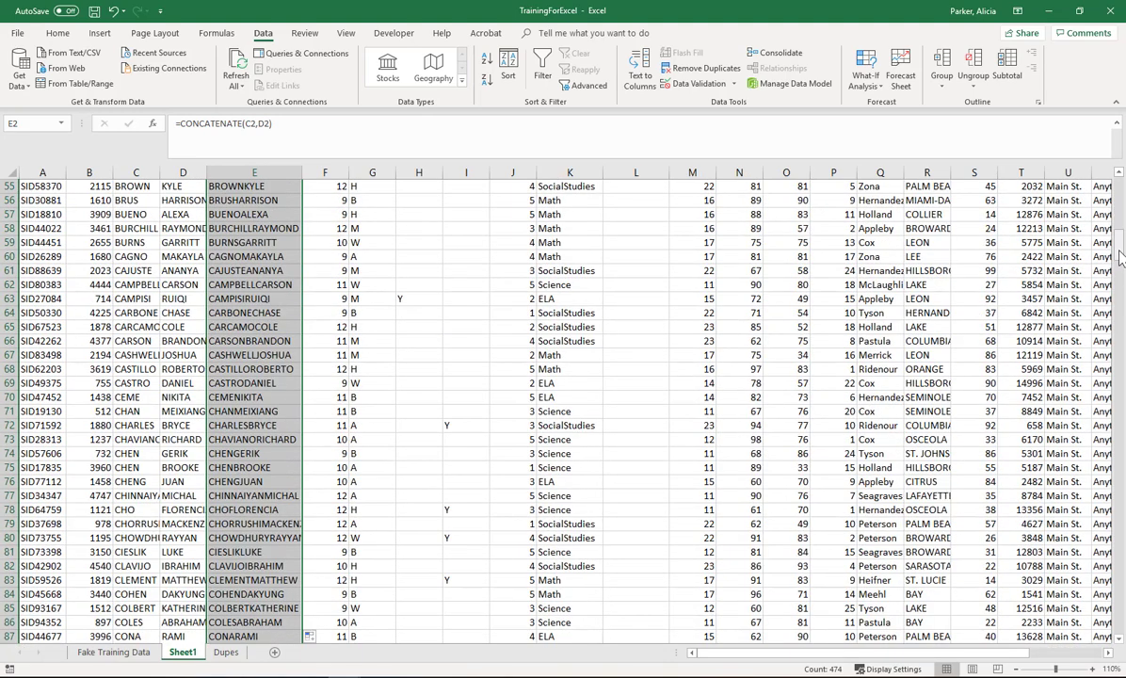
pyautogui.scroll(-1, 1044, 243)
pyautogui.moveTo(1105, 367); pyautogui.dragTo(1120, 632)
pyautogui.scroll(-6, 999, 580)
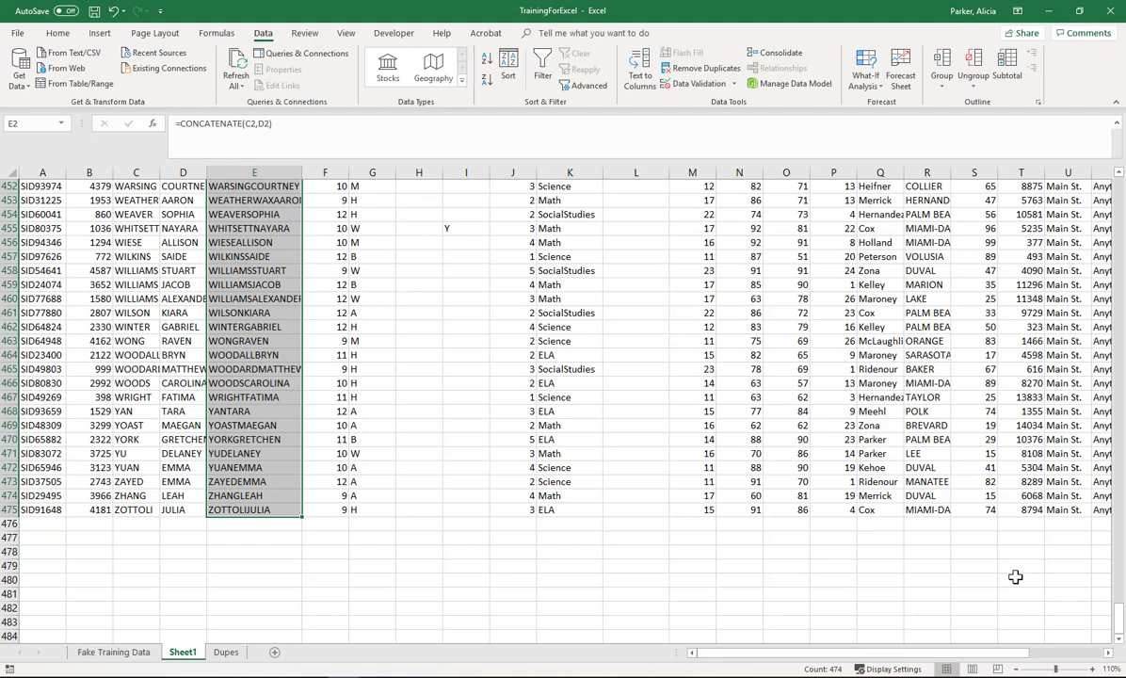
pyautogui.moveTo(1119, 603); pyautogui.dragTo(1120, 589)
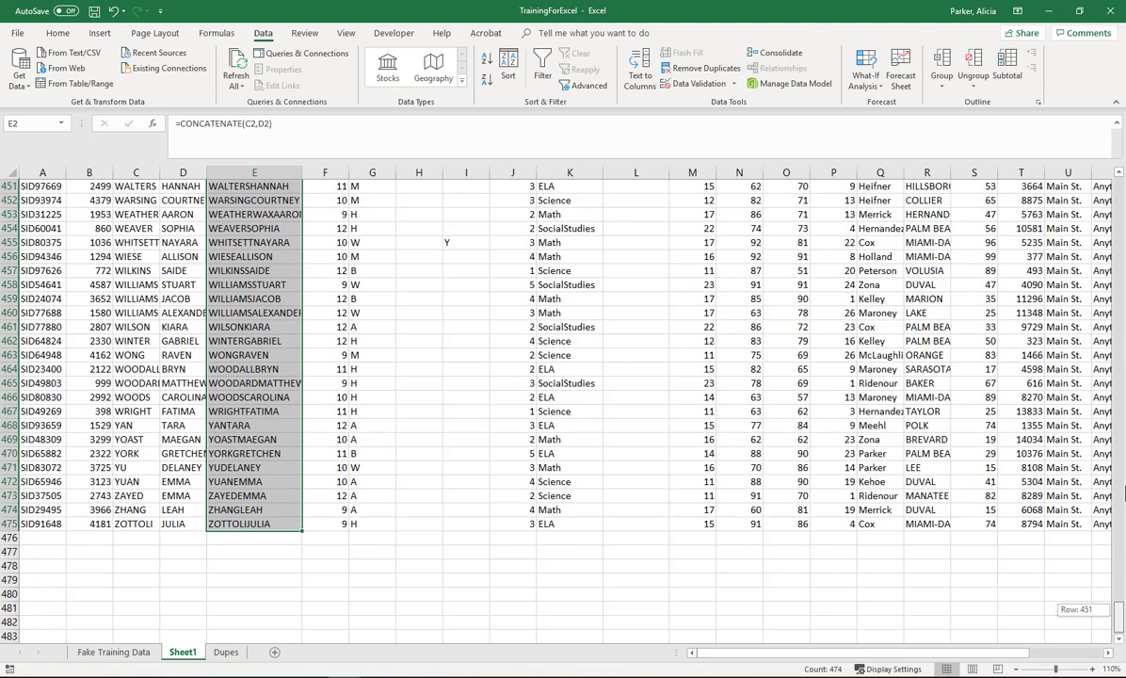
pyautogui.moveTo(1122, 491); pyautogui.dragTo(1120, 186)
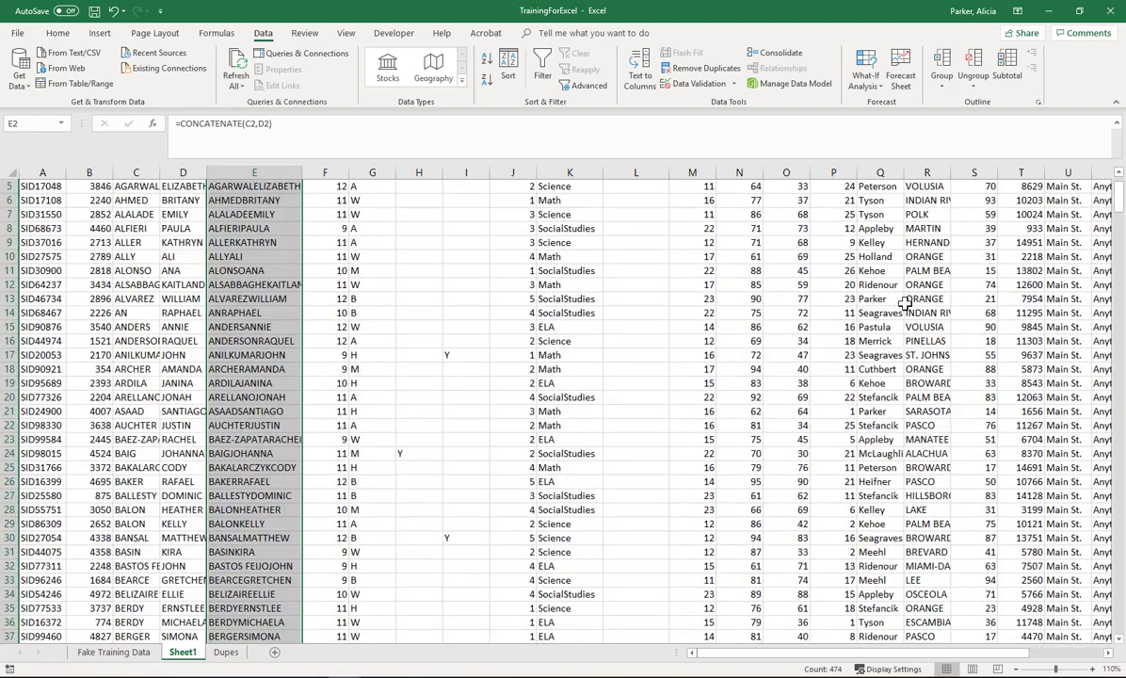
pyautogui.scroll(2, 269, 203)
# Step: Edit the E2 formula to =CONCATENATE(C2,",",D2) so a comma separates last and first names
pyautogui.click(268, 200)
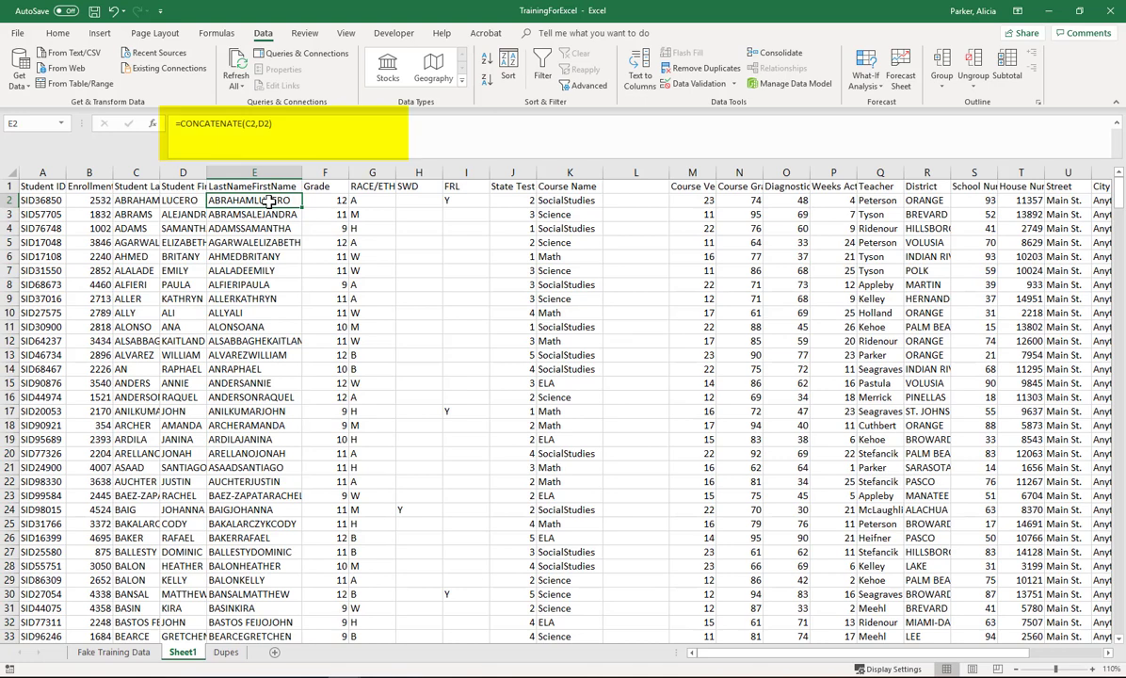
pyautogui.click(278, 124)
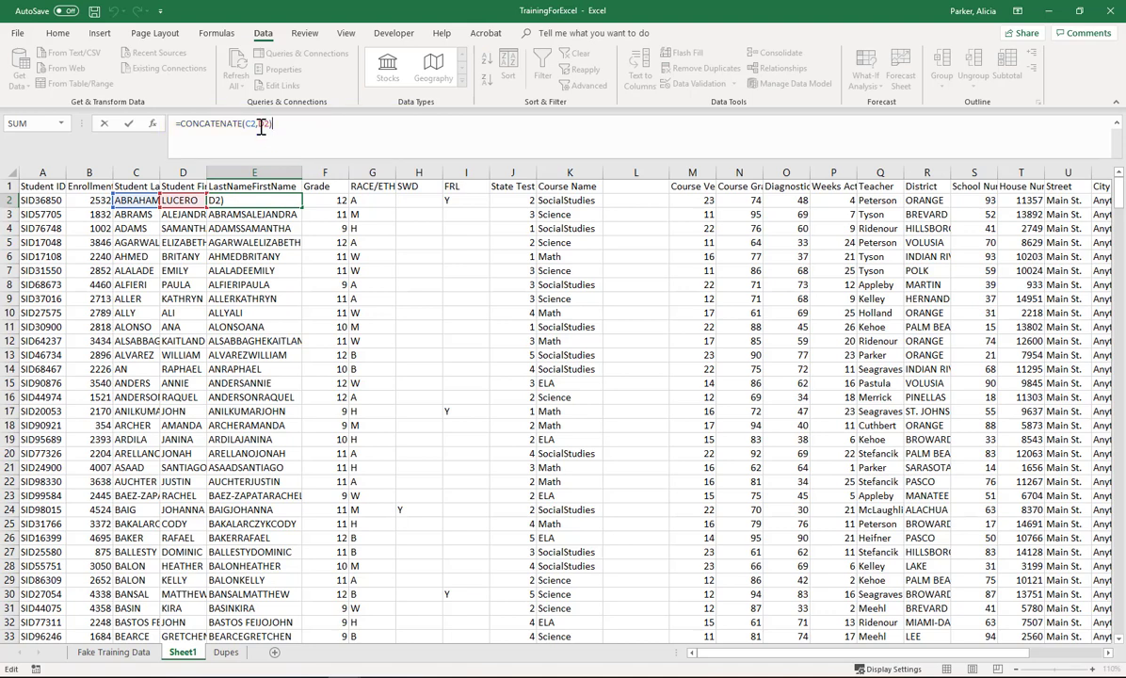
pyautogui.click(268, 124)
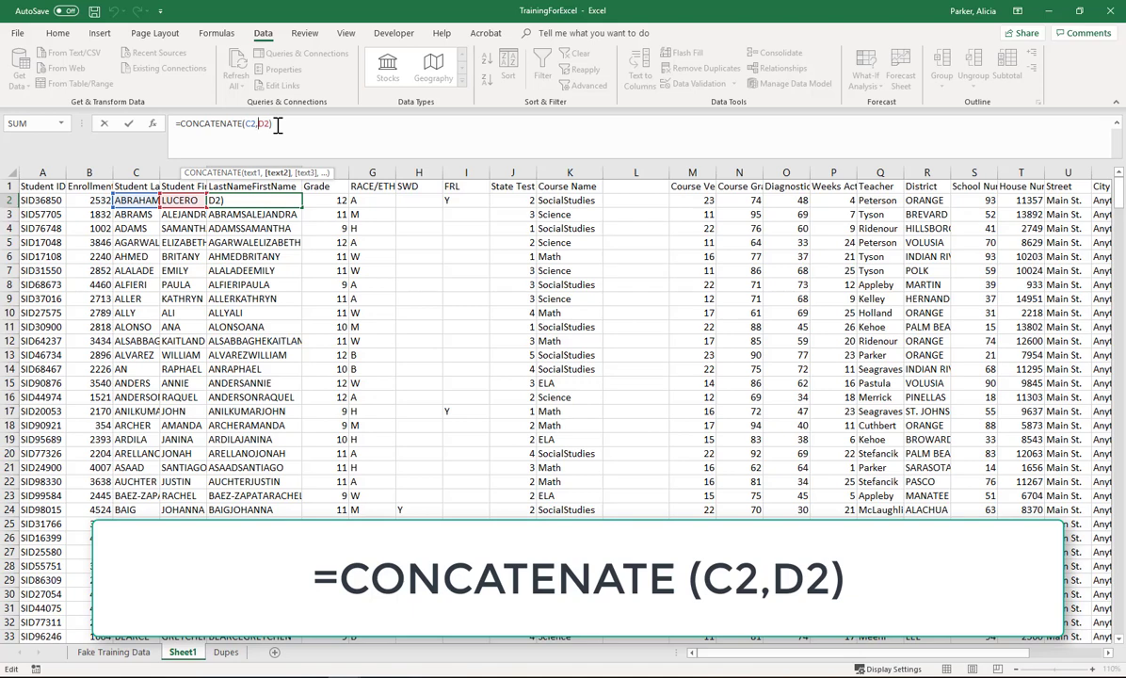
pyautogui.write('",')
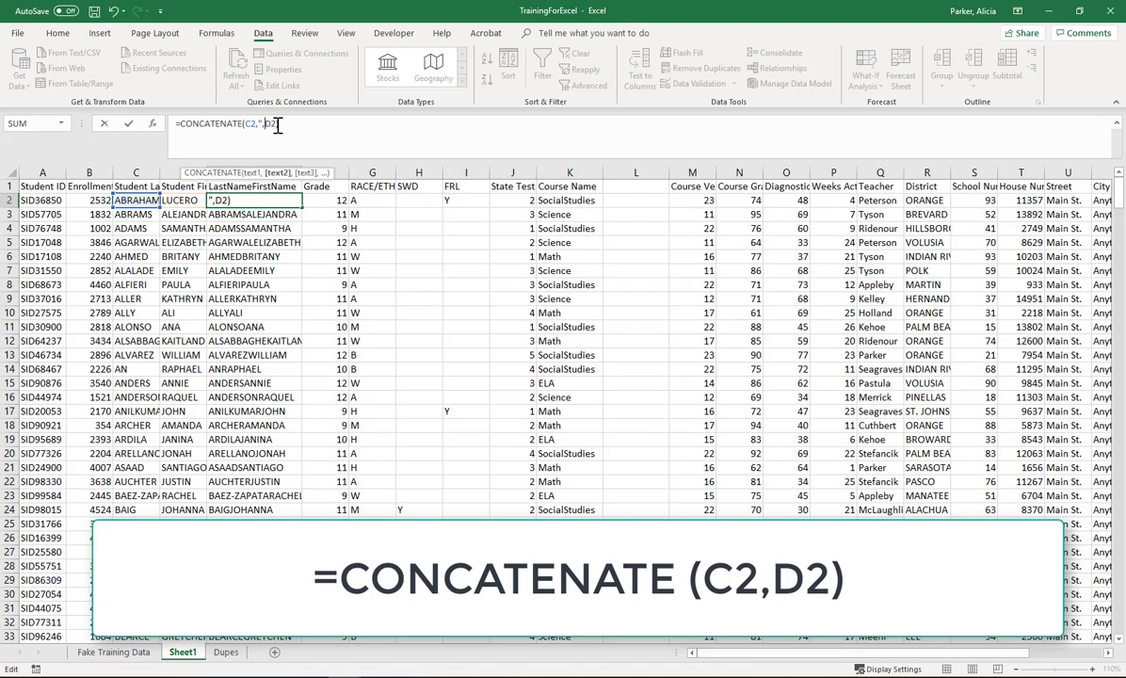
pyautogui.write('"')
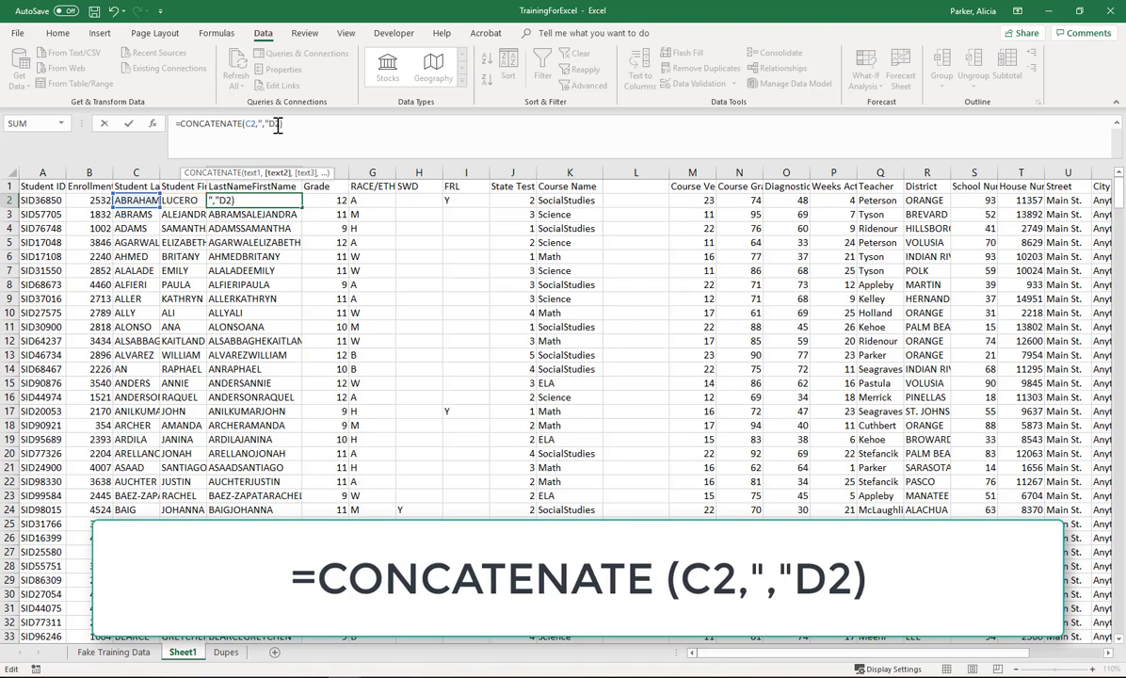
pyautogui.write(',')
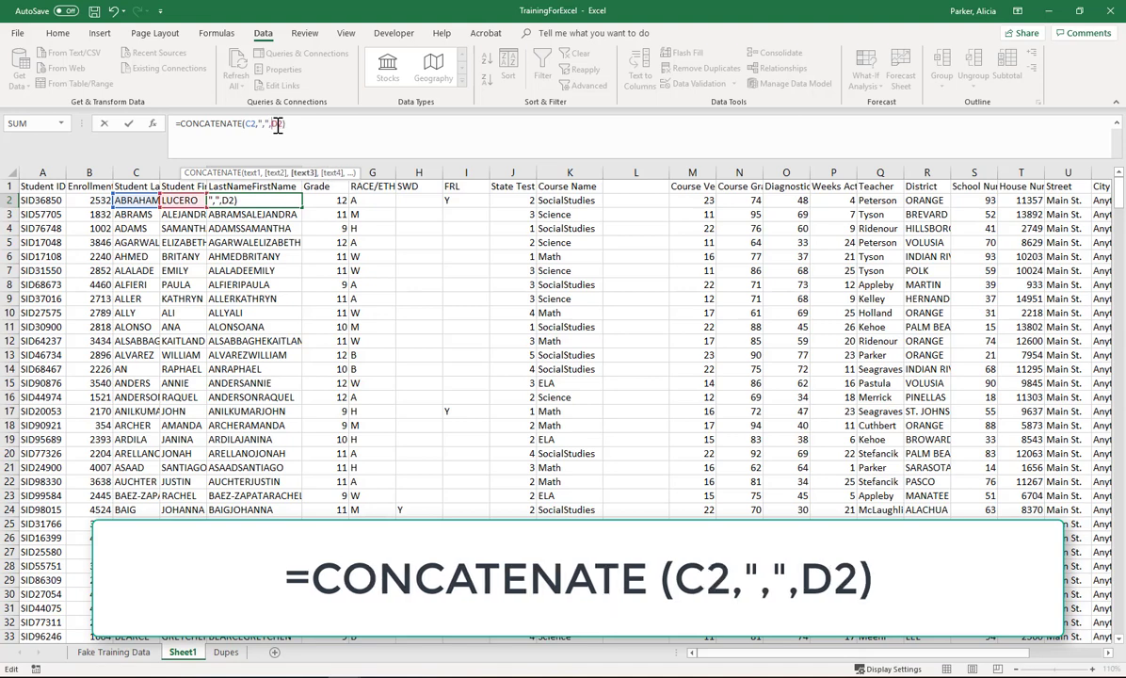
pyautogui.press('Return')
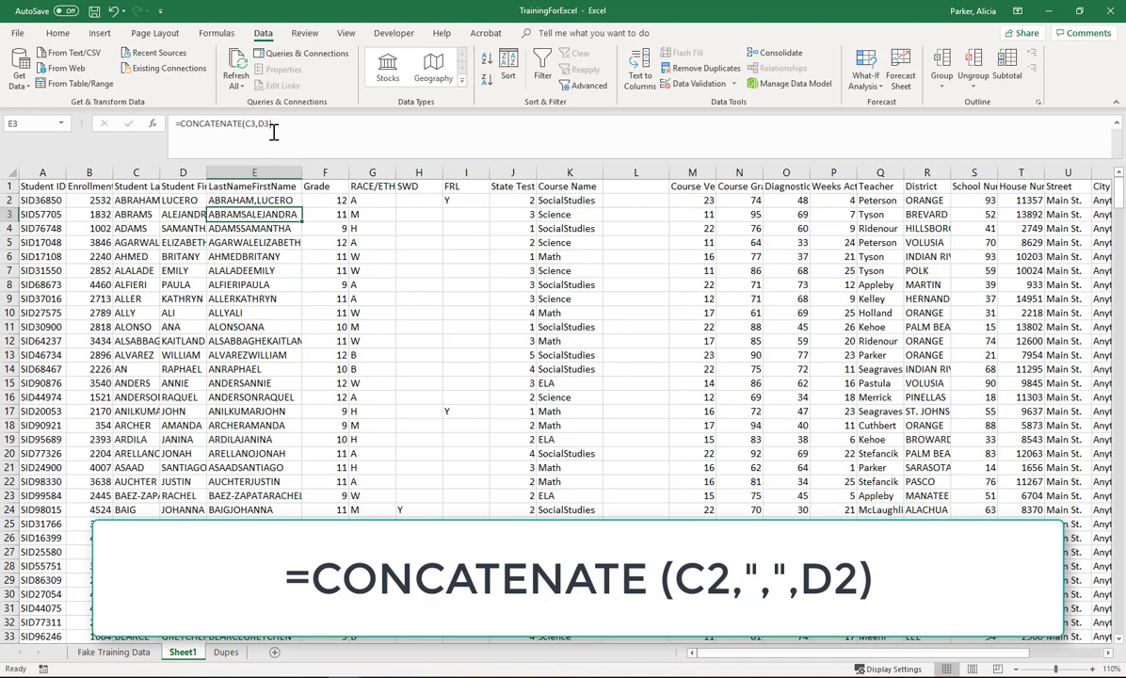
# Step: Change the E2 separator to a comma plus space, =CONCATENATE(C2,", ",D2), and fill the formula down the column
pyautogui.click(270, 201)
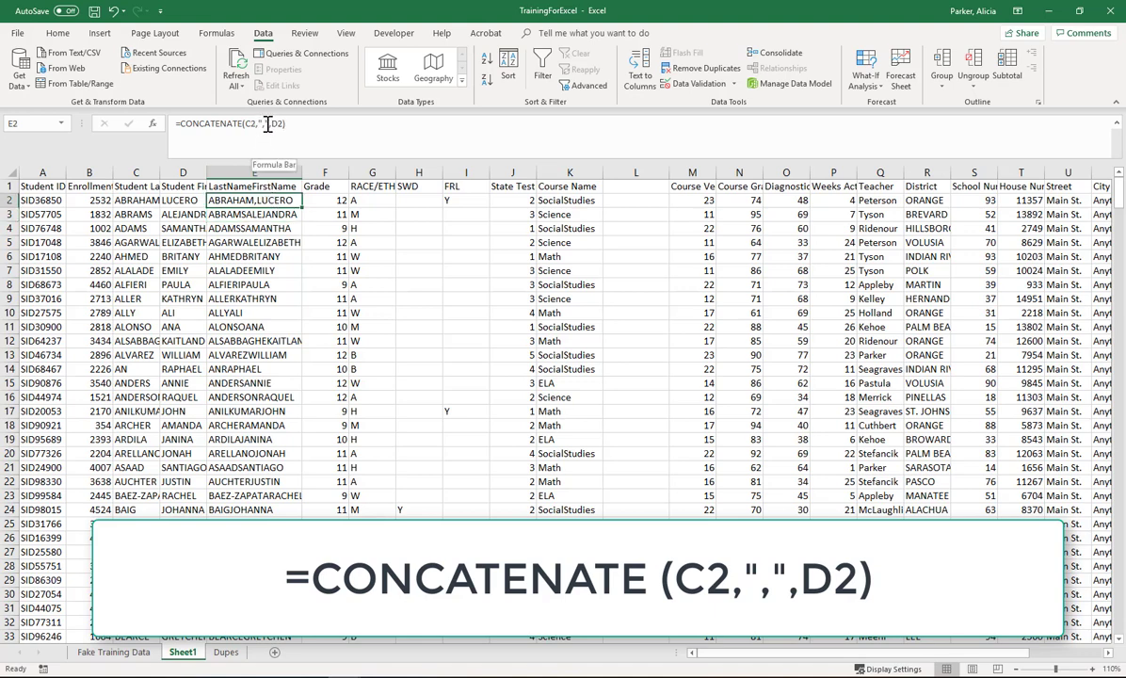
pyautogui.click(247, 124)
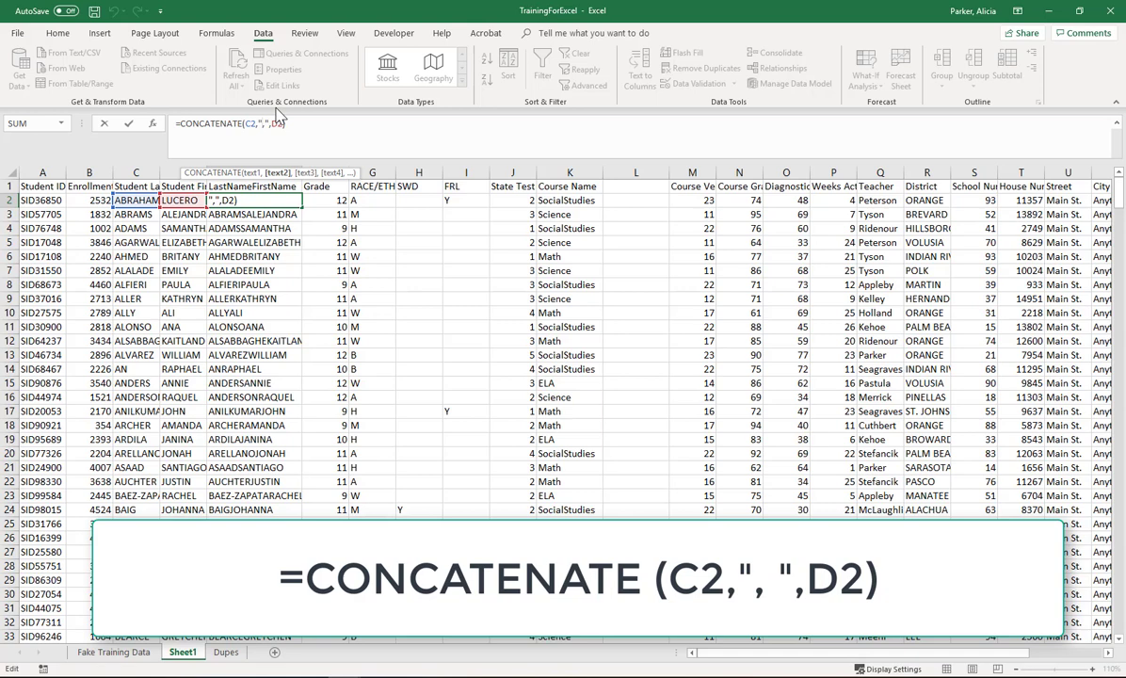
pyautogui.press('Return')
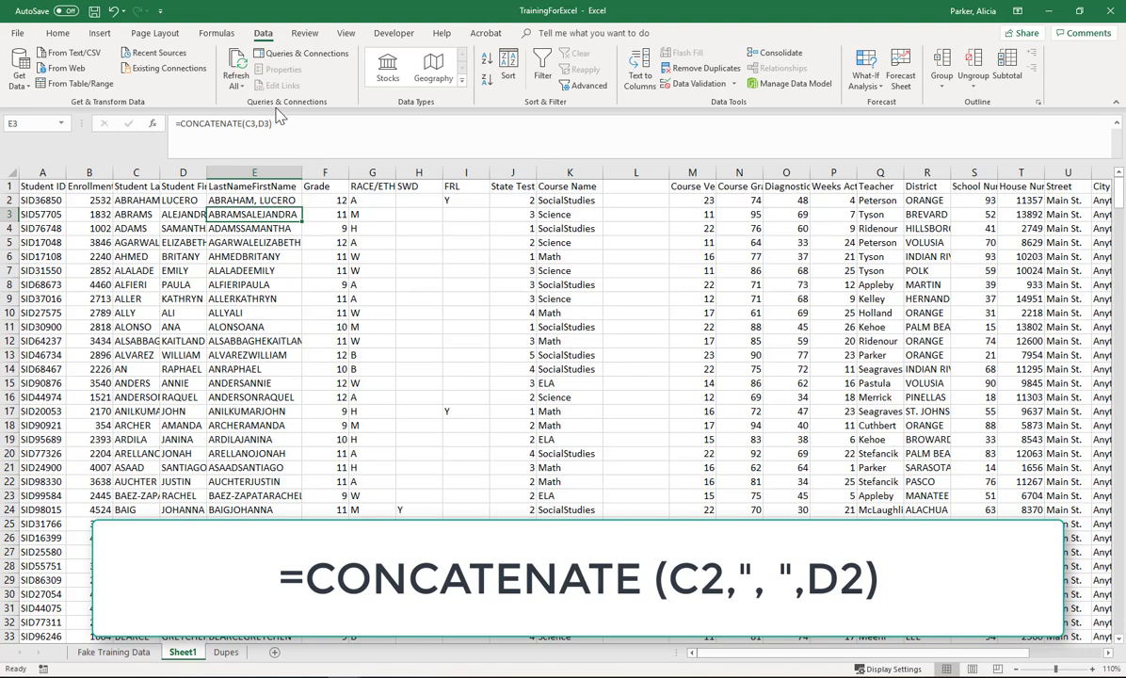
pyautogui.click(287, 201)
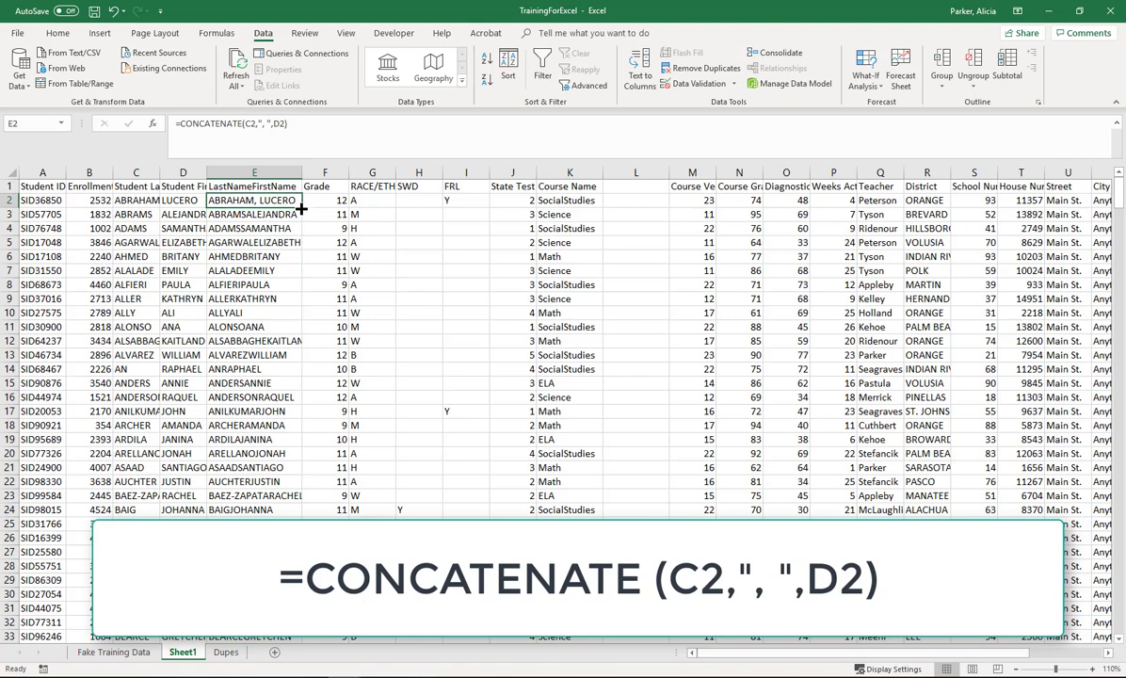
pyautogui.doubleClick(301, 205)
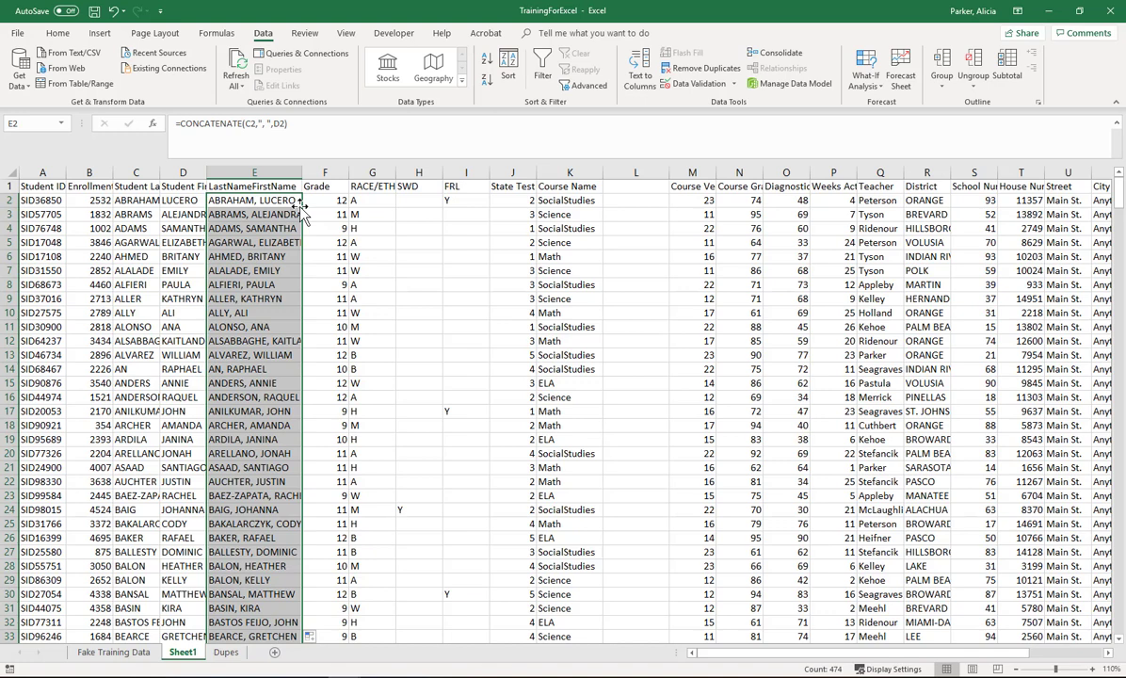
# Step: Copy the whole LastNameFirstName column and paste it over itself as values only
pyautogui.click(270, 167)
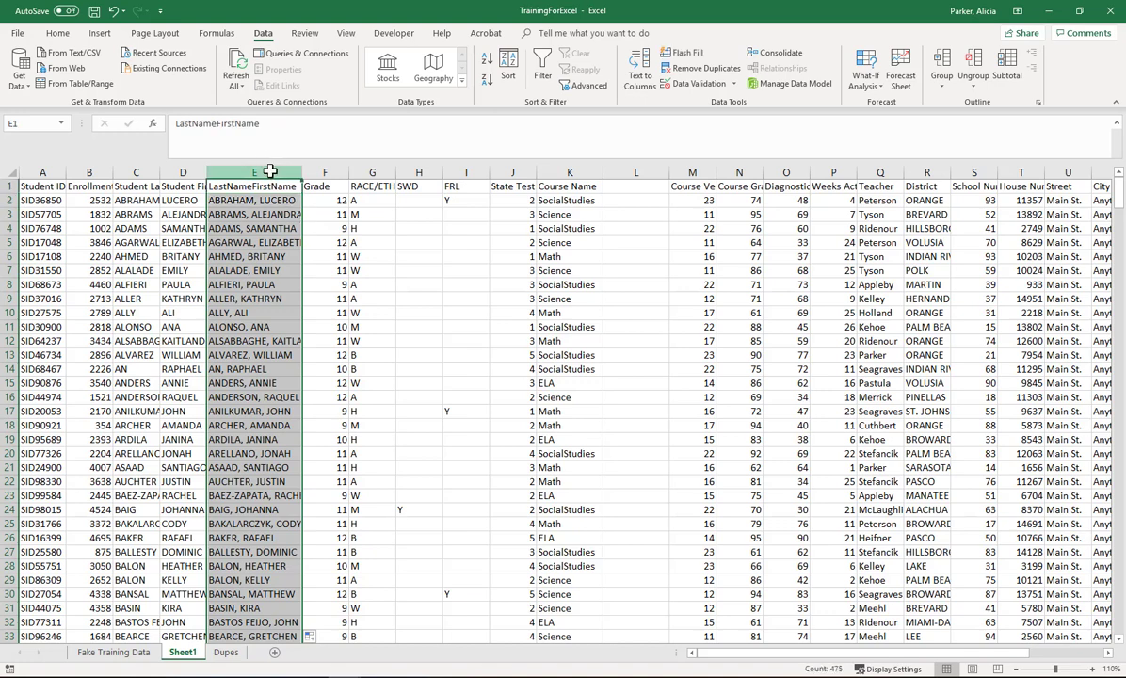
pyautogui.rightClick(260, 218)
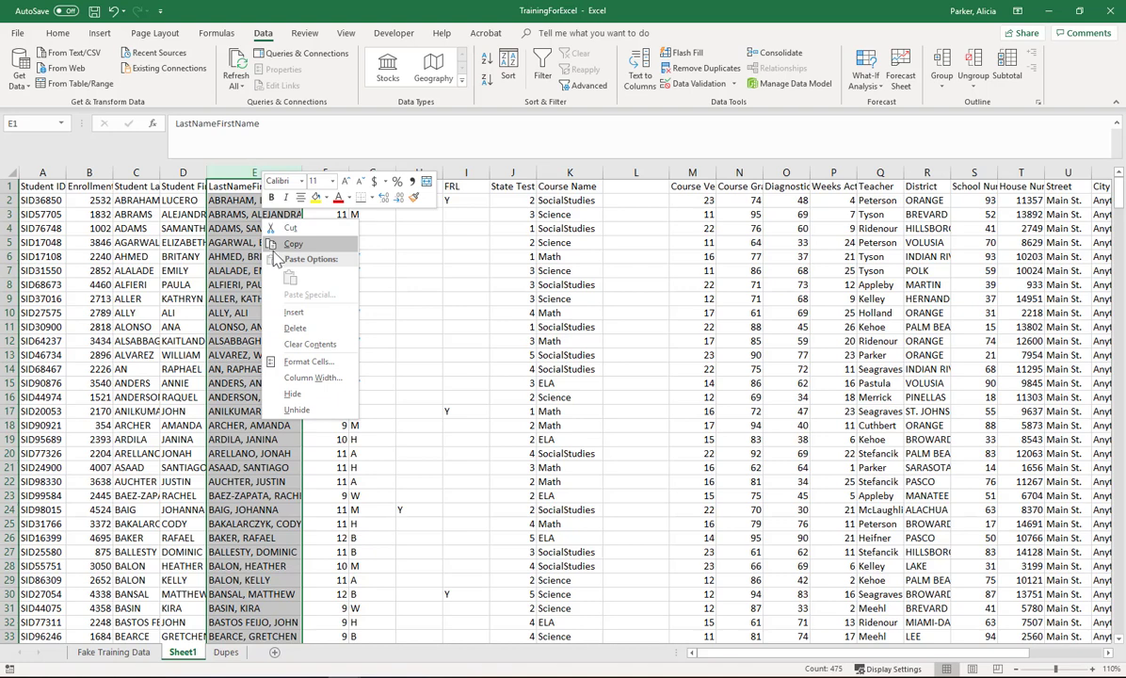
pyautogui.click(290, 244)
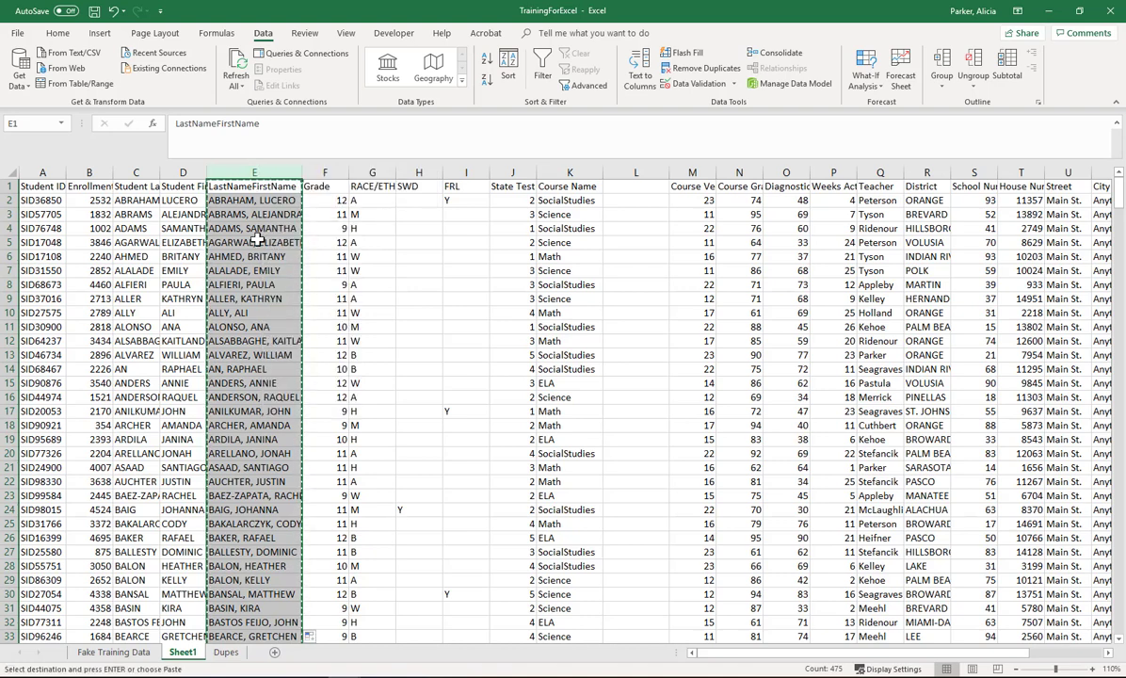
pyautogui.rightClick(261, 242)
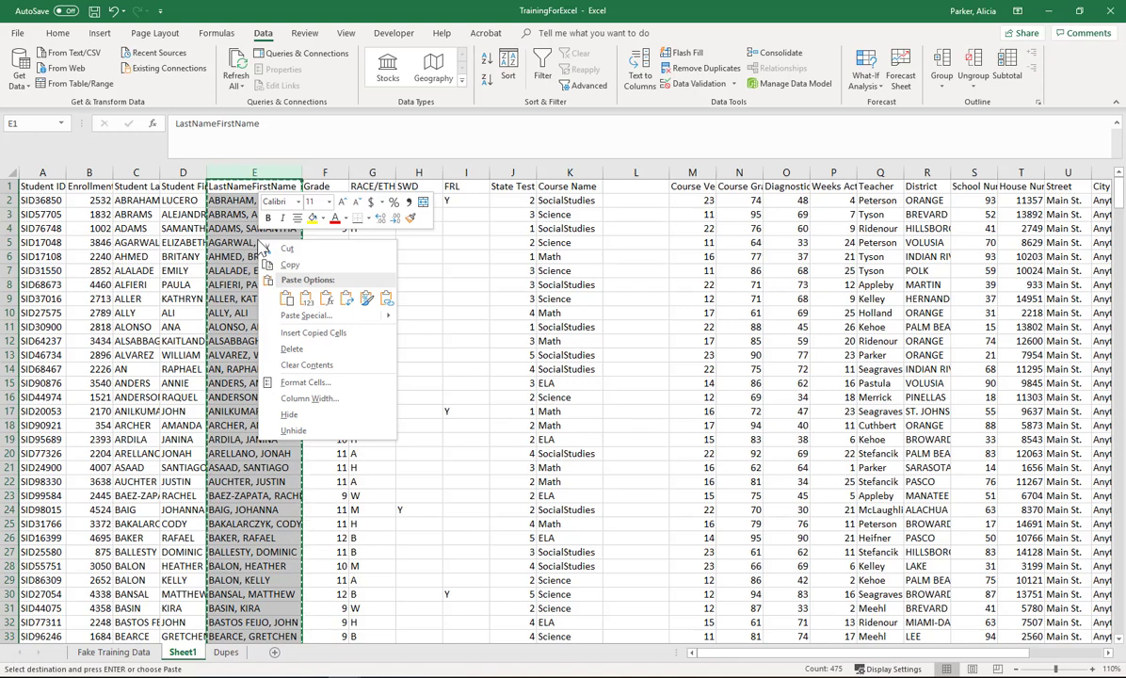
pyautogui.click(306, 298)
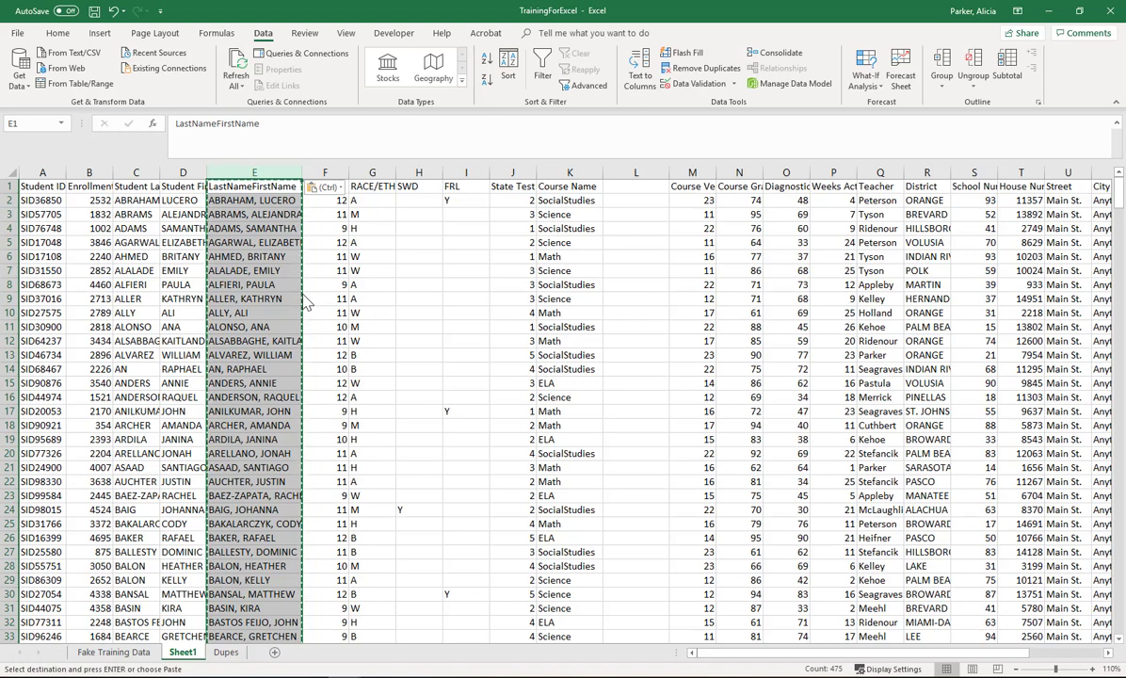
pyautogui.click(237, 215)
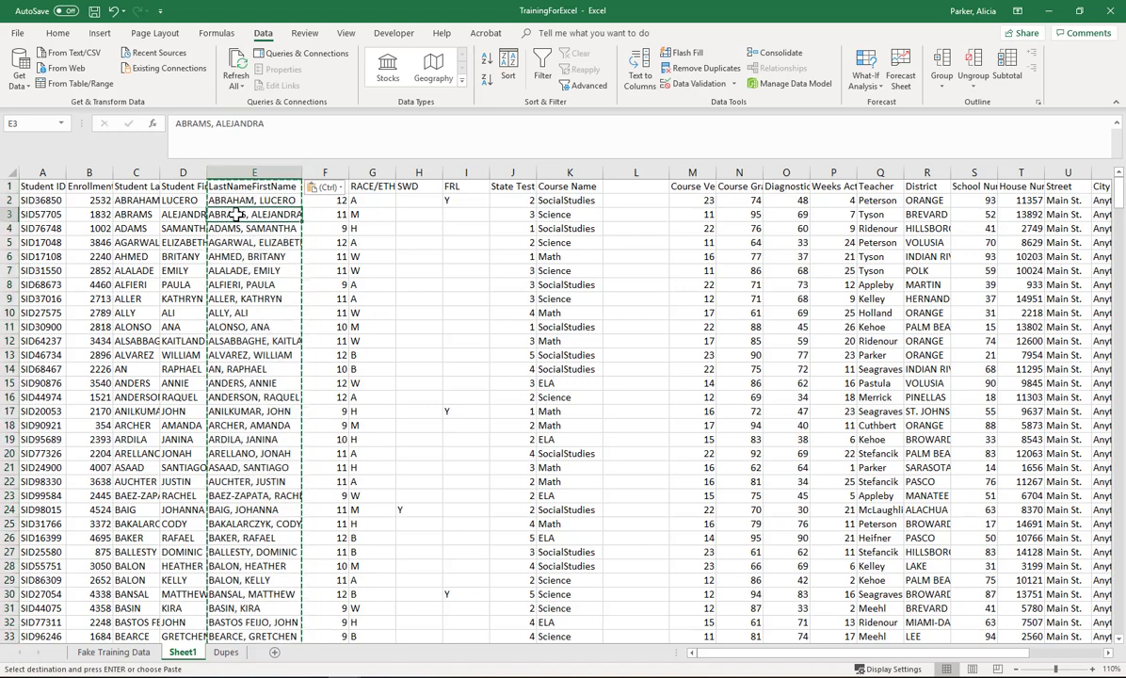
pyautogui.press('Escape')
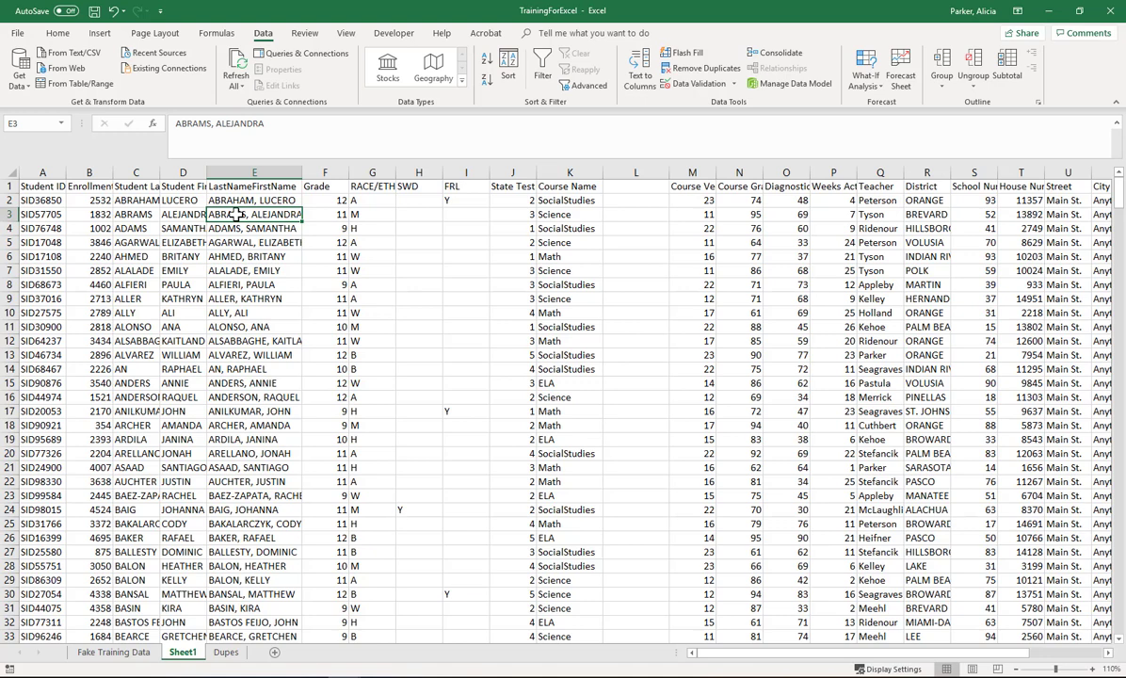
# Step: Inspect several cells in the LastNameFirstName column to check their contents
pyautogui.click(252, 268)
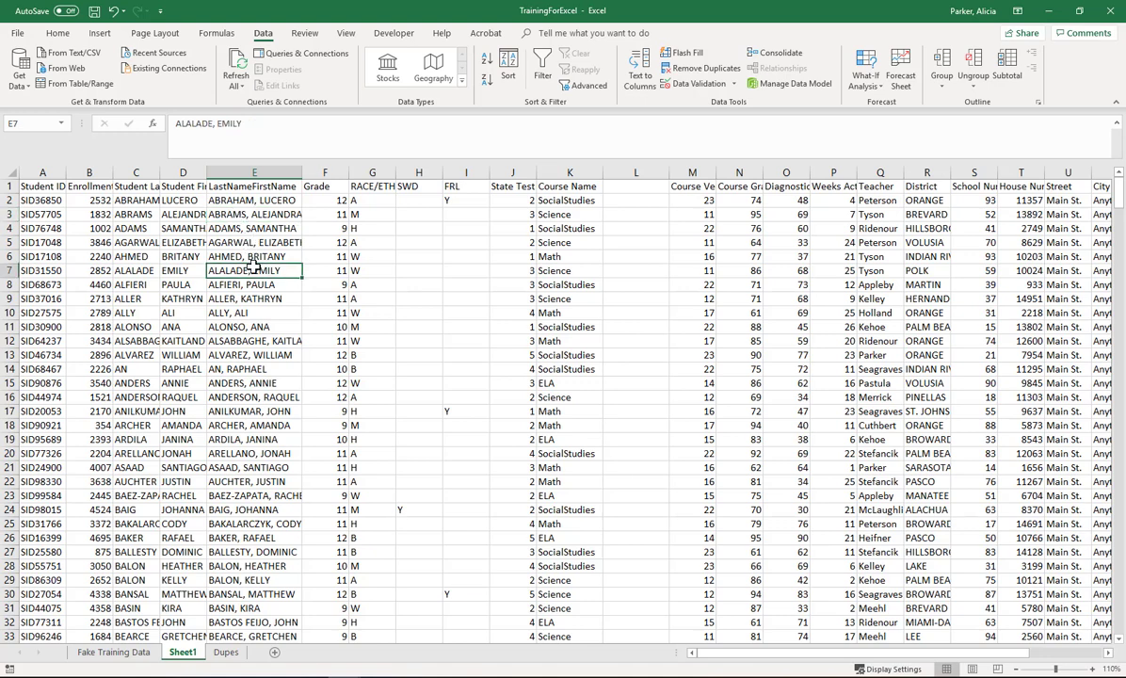
pyautogui.click(236, 325)
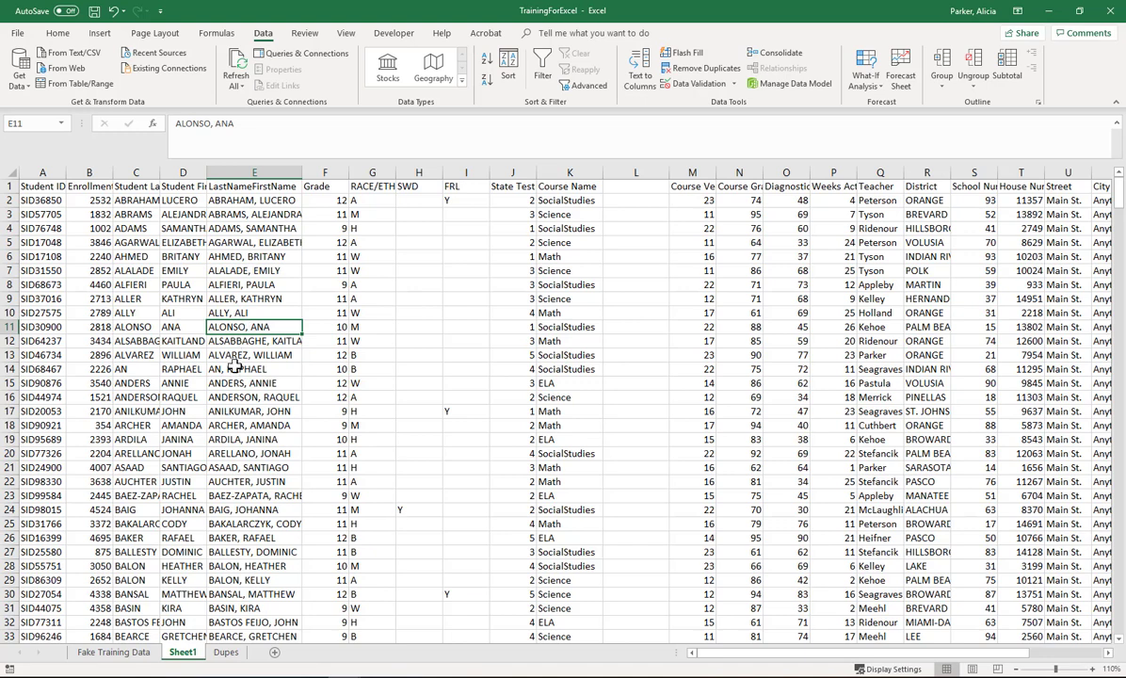
pyautogui.click(234, 367)
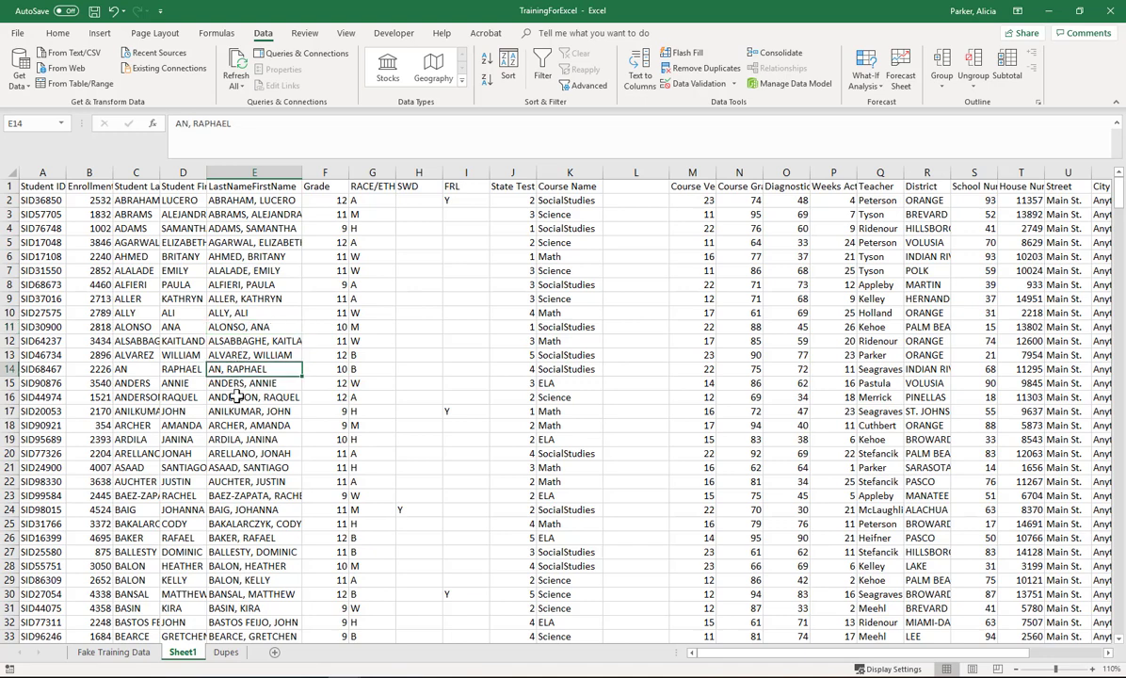